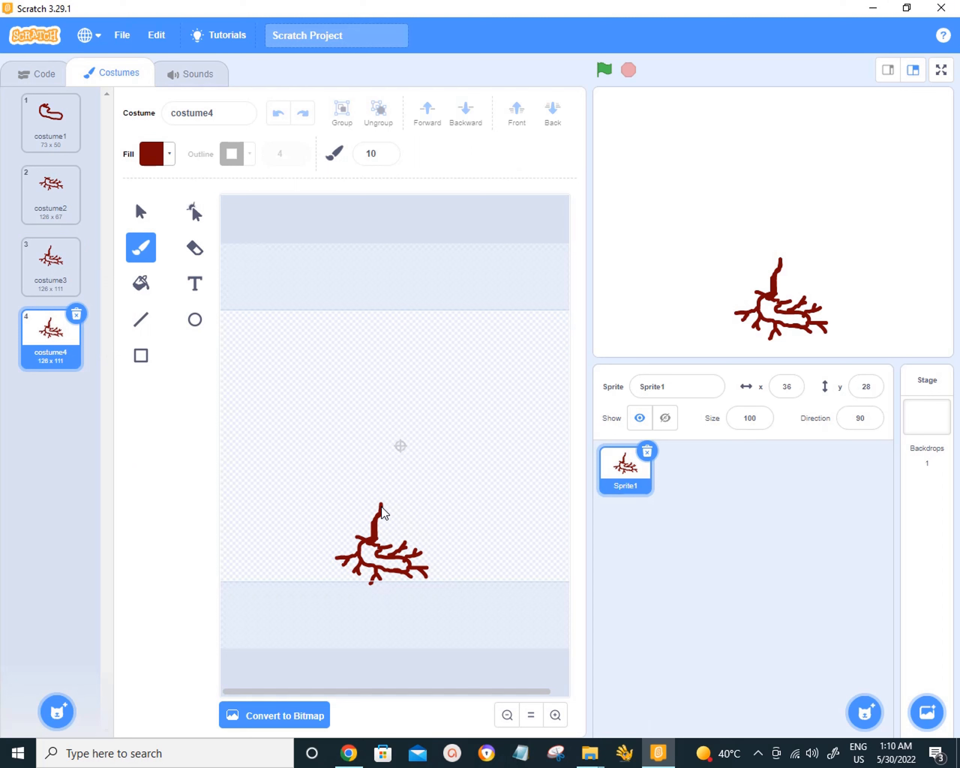
Brush two forked branches onto the top of the stem in costume4 and duplicate the costume.
{"action": "mouse_move", "coordinate": [382, 500]}
{"action": "left_mouse_down"}
{"action": "mouse_move", "coordinate": [396, 464]}
{"action": "mouse_move", "coordinate": [377, 479]}
{"action": "left_mouse_up"}
{"action": "left_click_drag", "start_coordinate": [383, 491], "coordinate": [381, 500]}
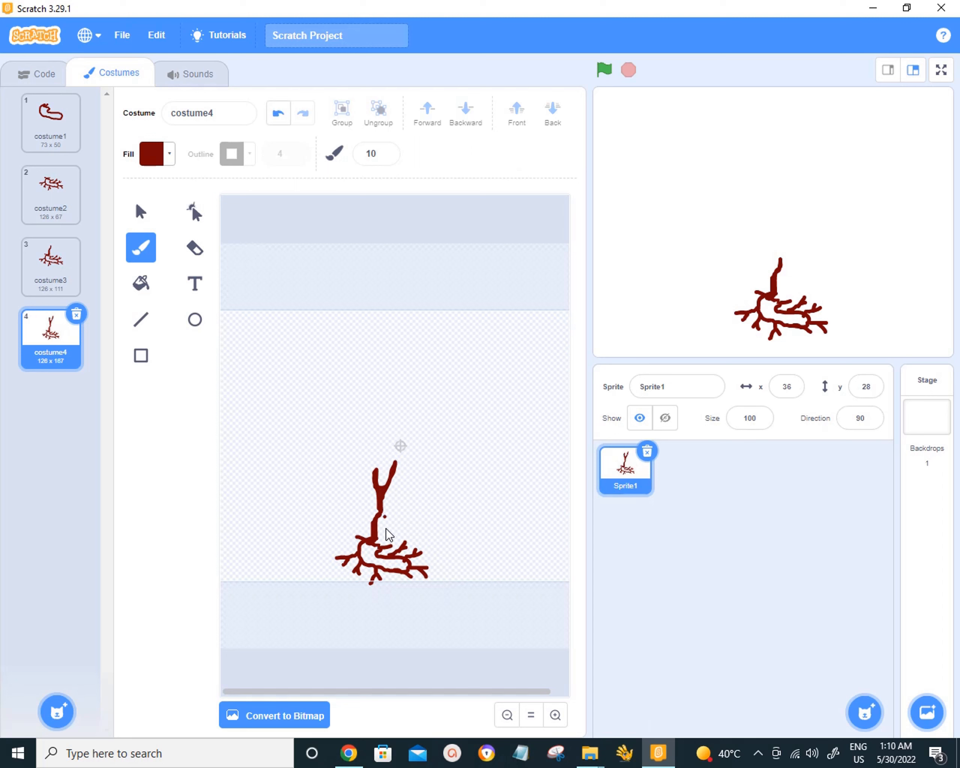
{"action": "right_click", "coordinate": [43, 352]}
{"action": "left_click", "coordinate": [54, 363]}
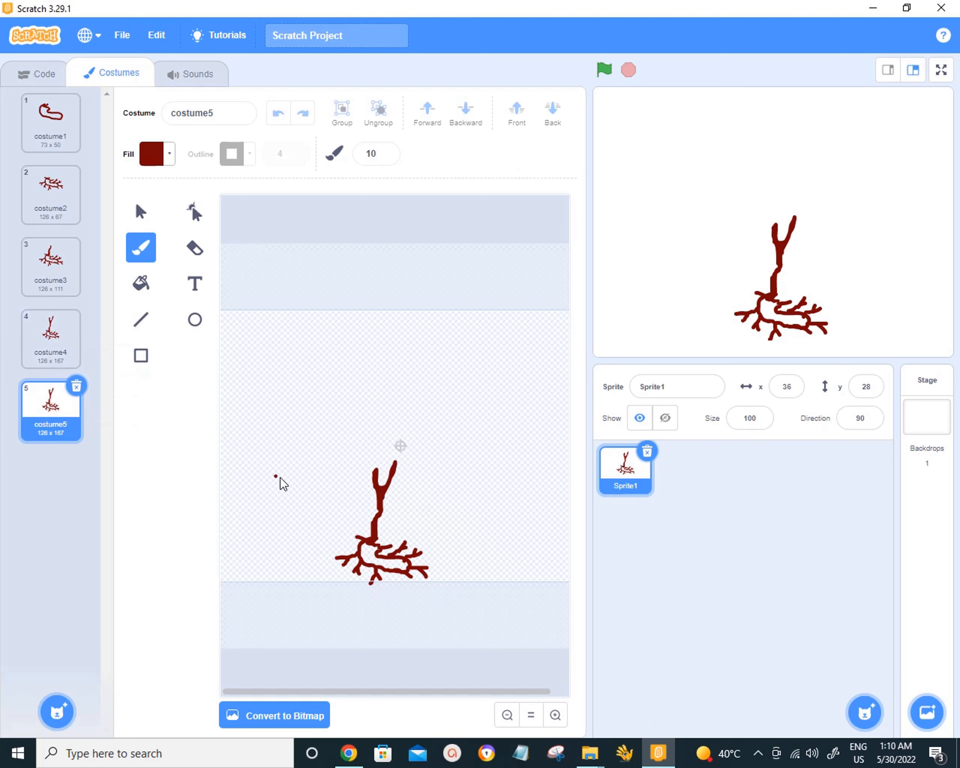
Brush a curved stem extension with two leaf outlines in costume5 and duplicate the costume.
{"action": "mouse_move", "coordinate": [394, 472]}
{"action": "left_mouse_down"}
{"action": "mouse_move", "coordinate": [392, 442]}
{"action": "mouse_move", "coordinate": [414, 400]}
{"action": "left_mouse_up"}
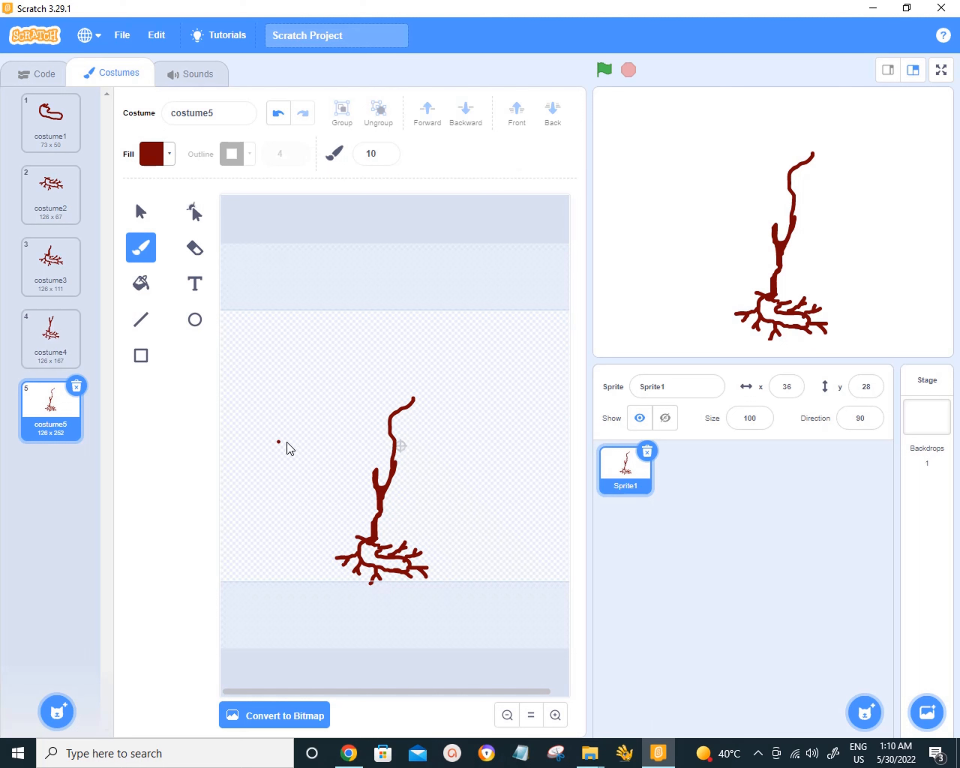
{"action": "mouse_move", "coordinate": [395, 466]}
{"action": "left_mouse_down"}
{"action": "mouse_move", "coordinate": [442, 455]}
{"action": "mouse_move", "coordinate": [412, 477]}
{"action": "mouse_move", "coordinate": [434, 473]}
{"action": "mouse_move", "coordinate": [452, 455]}
{"action": "left_mouse_up"}
{"action": "left_click_drag", "start_coordinate": [389, 431], "coordinate": [389, 440]}
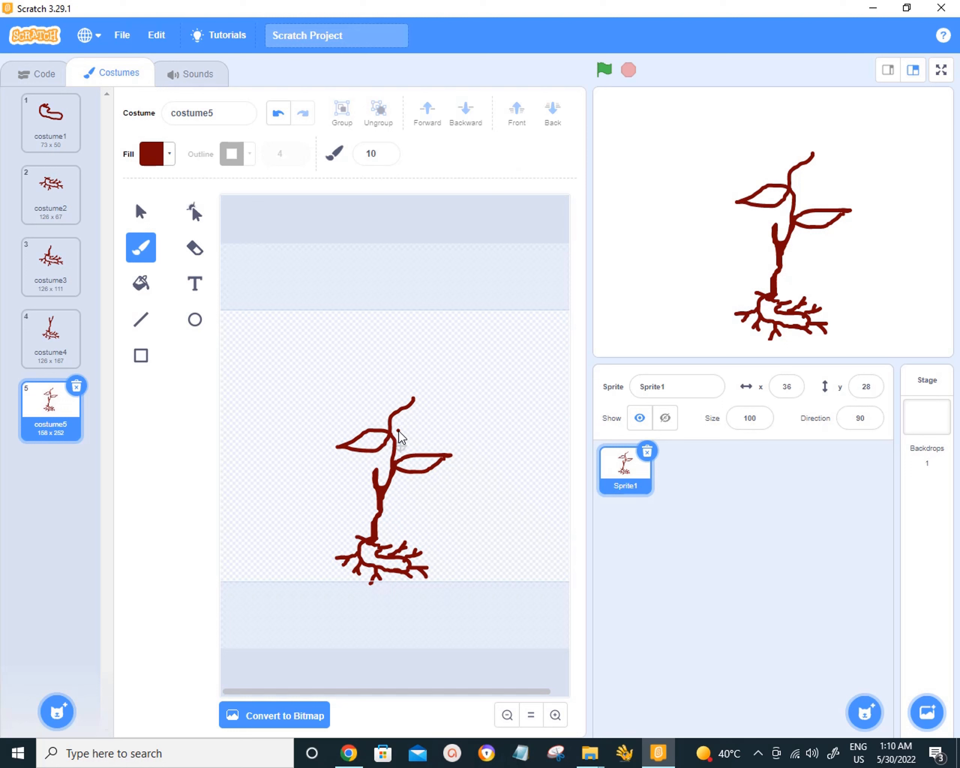
{"action": "right_click", "coordinate": [49, 413]}
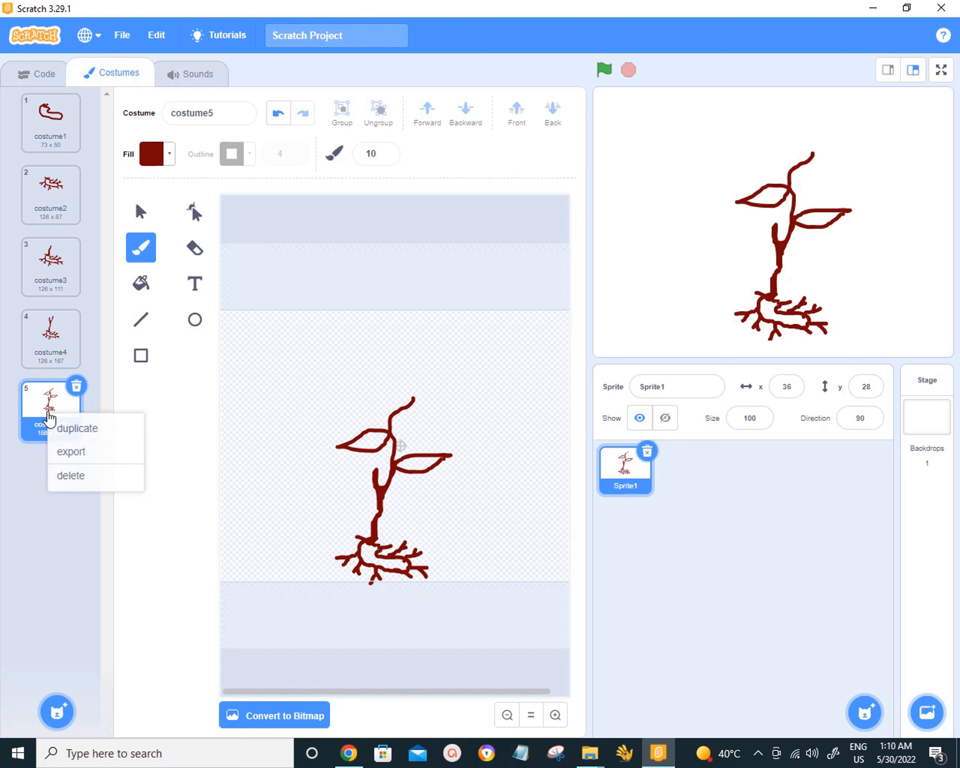
{"action": "left_click", "coordinate": [62, 430]}
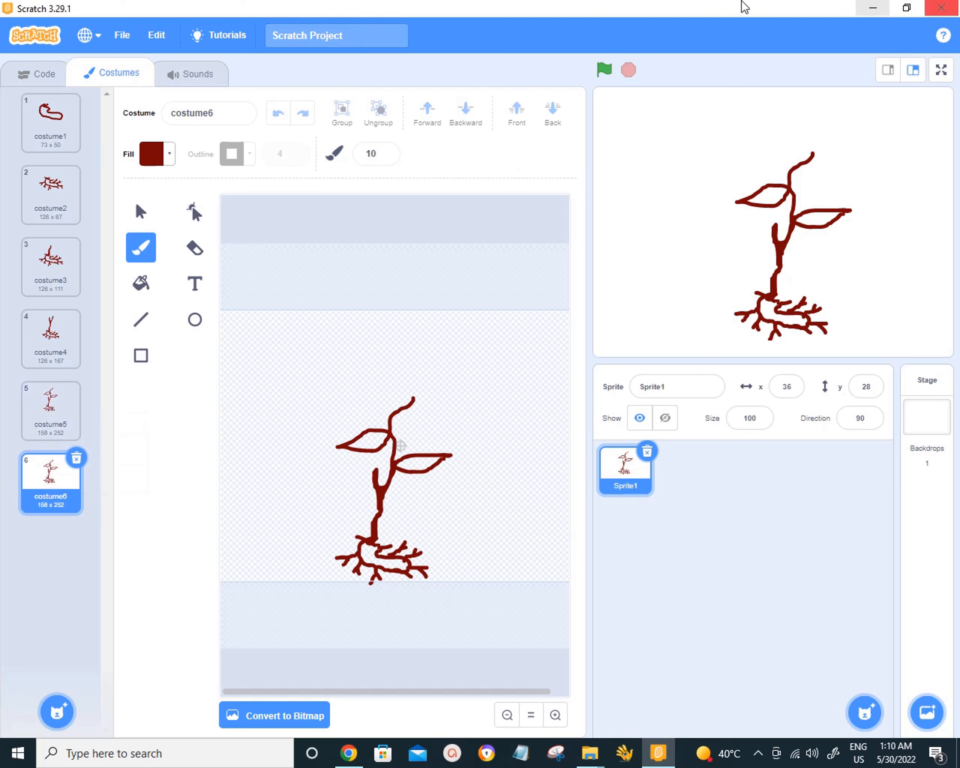
Set the Fill tool's colour to bright green with color 25, saturation 80 and brightness 97.
{"action": "left_click", "coordinate": [139, 291]}
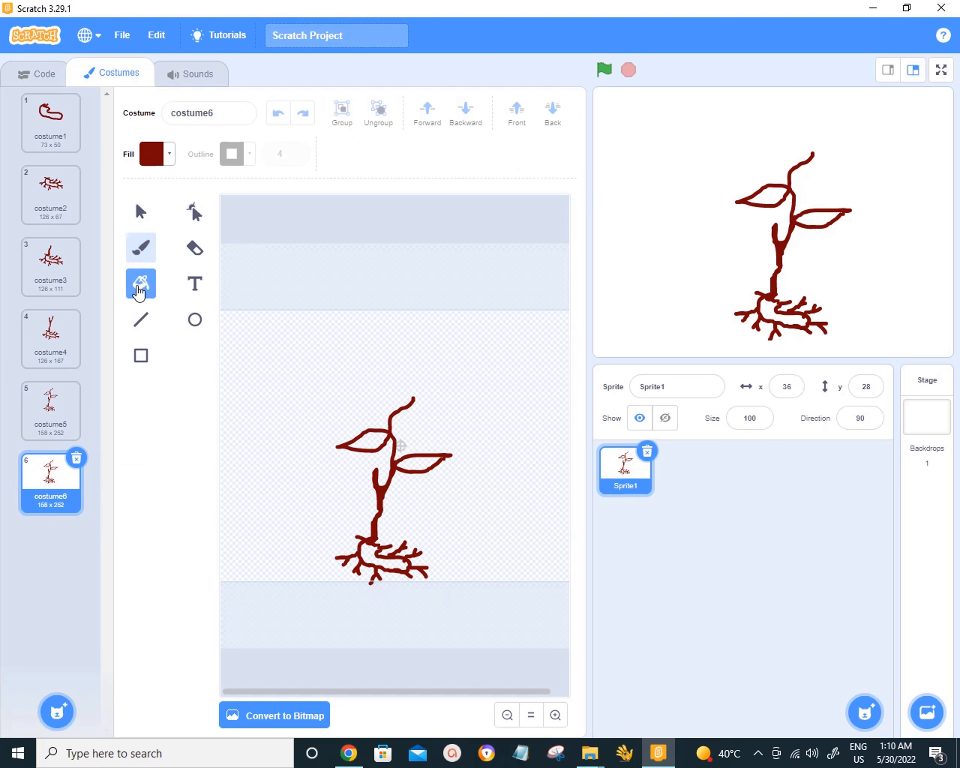
{"action": "left_click", "coordinate": [169, 155]}
{"action": "left_click", "coordinate": [122, 233]}
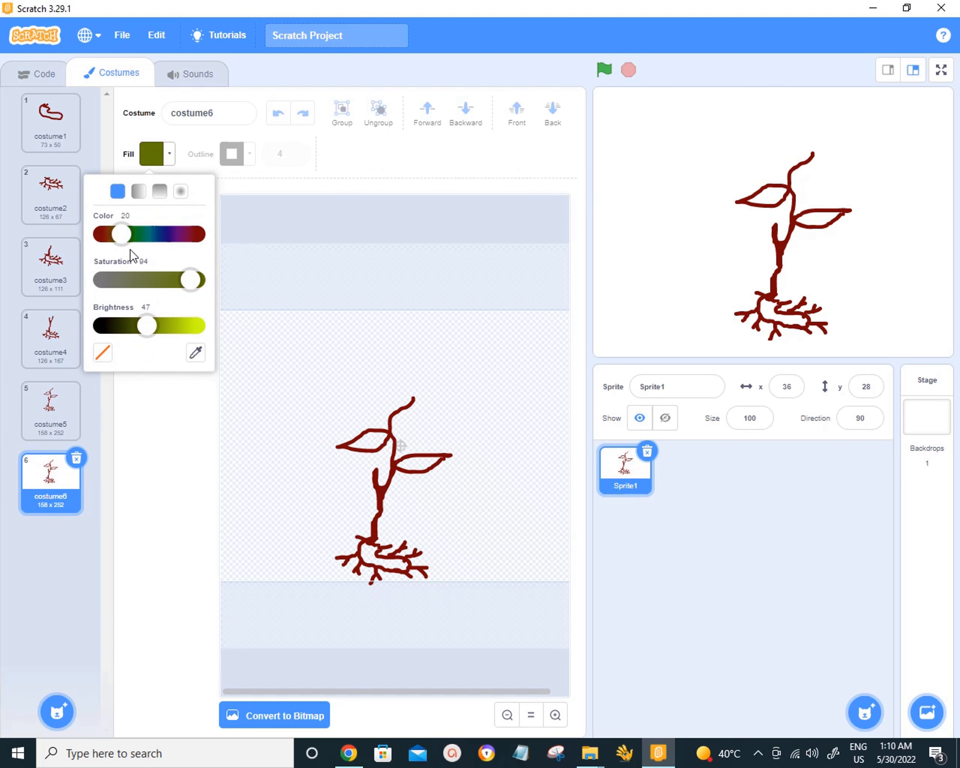
{"action": "mouse_move", "coordinate": [120, 242]}
{"action": "left_mouse_down"}
{"action": "mouse_move", "coordinate": [167, 239]}
{"action": "mouse_move", "coordinate": [123, 247]}
{"action": "left_mouse_up"}
{"action": "left_click_drag", "start_coordinate": [189, 283], "coordinate": [154, 281]}
{"action": "mouse_move", "coordinate": [128, 235]}
{"action": "left_mouse_down"}
{"action": "mouse_move", "coordinate": [154, 235]}
{"action": "mouse_move", "coordinate": [134, 239]}
{"action": "left_mouse_up"}
{"action": "left_click", "coordinate": [177, 330]}
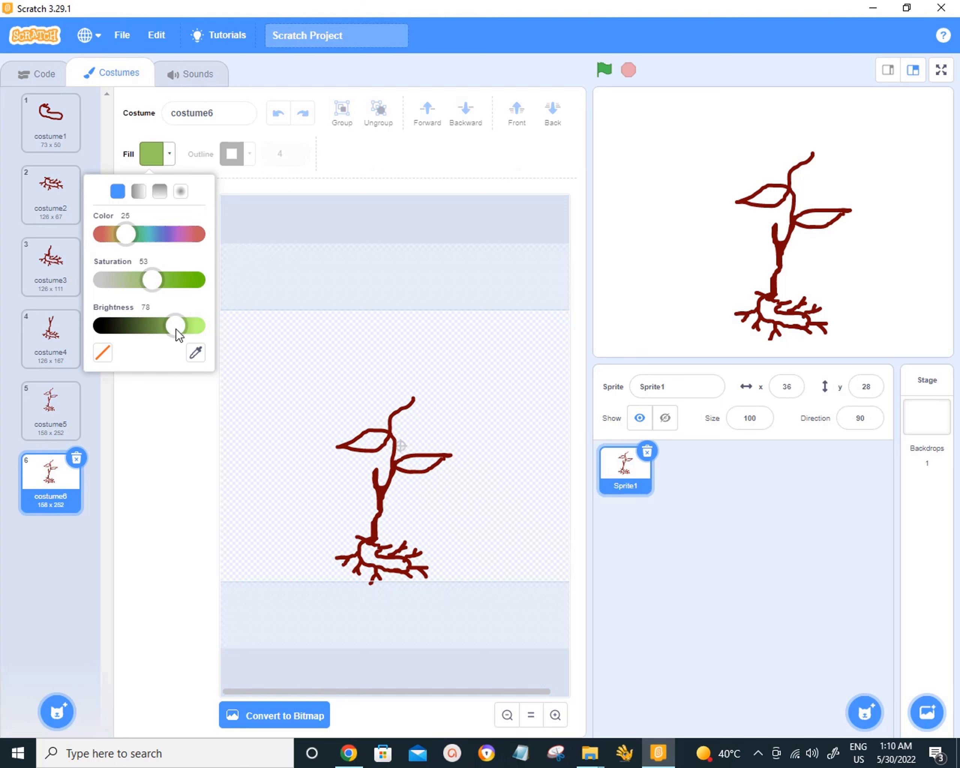
{"action": "mouse_move", "coordinate": [163, 288]}
{"action": "left_mouse_down"}
{"action": "mouse_move", "coordinate": [122, 279]}
{"action": "mouse_move", "coordinate": [179, 284]}
{"action": "left_mouse_up"}
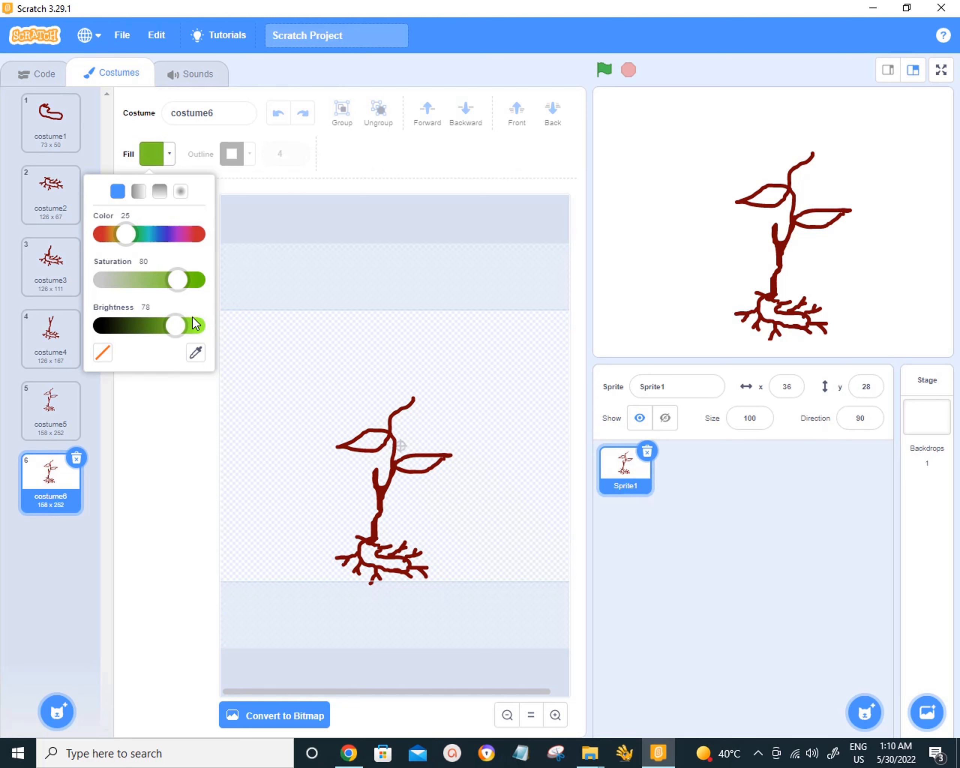
{"action": "left_click", "coordinate": [196, 332]}
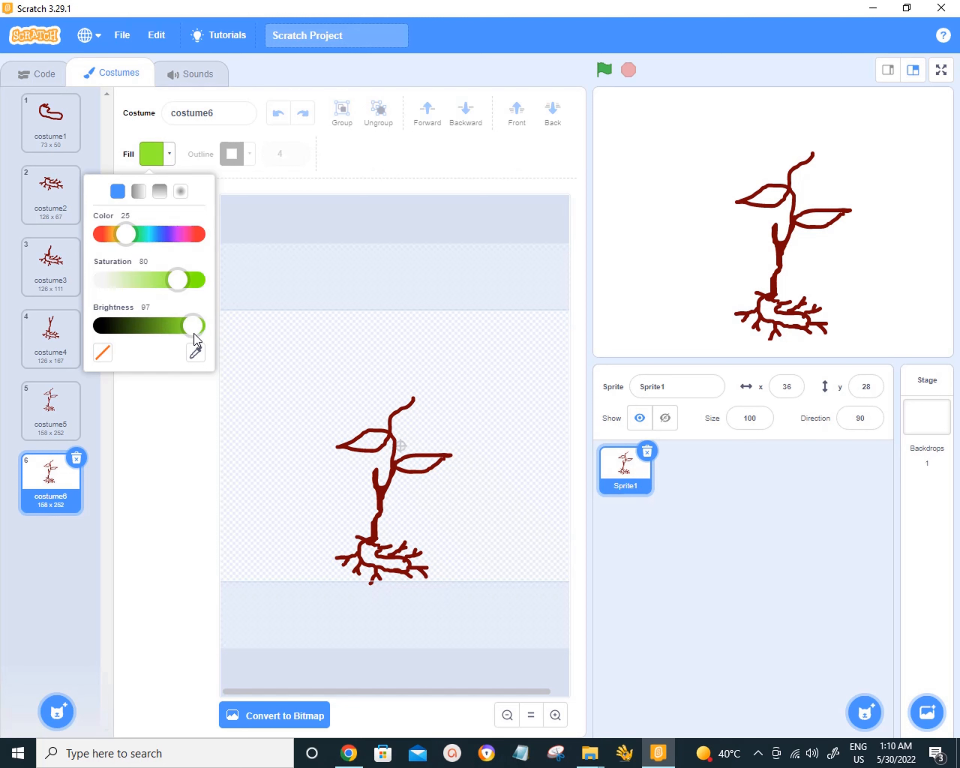
{"action": "left_click", "coordinate": [270, 184]}
Fill both leaves of costume6 with the bright green and duplicate the costume.
{"action": "left_click", "coordinate": [367, 444]}
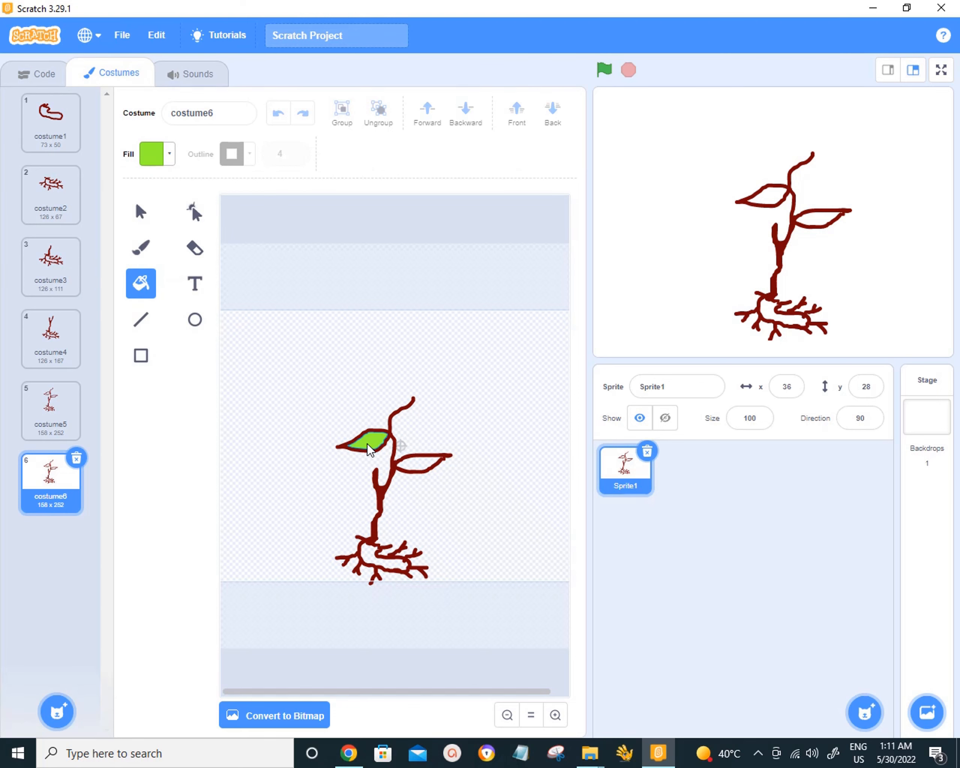
{"action": "left_click", "coordinate": [426, 468]}
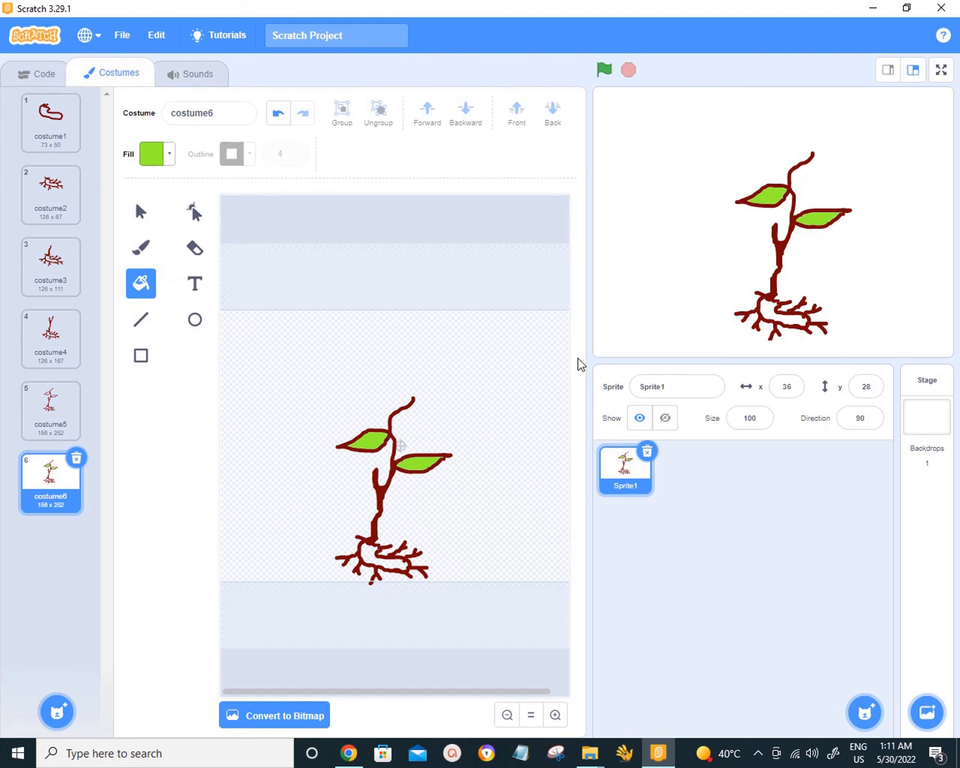
{"action": "right_click", "coordinate": [48, 491]}
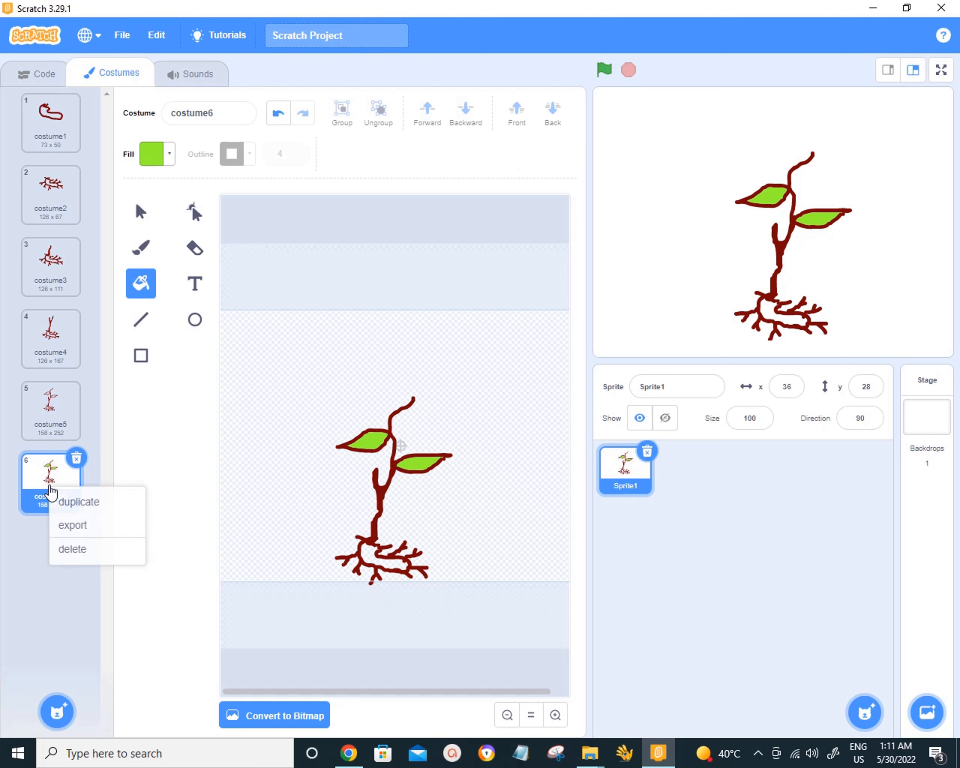
{"action": "left_click", "coordinate": [66, 502]}
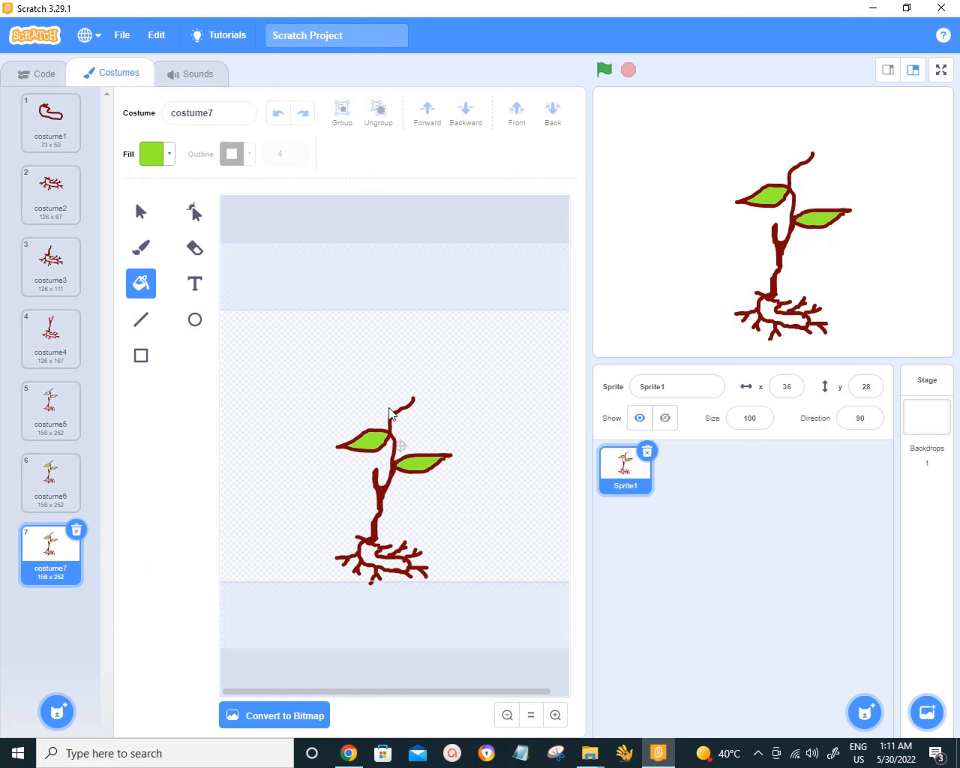
Set the Brush colour in costume7 to dark pink with color 92, saturation 78 and brightness 53.
{"action": "left_click", "coordinate": [143, 248]}
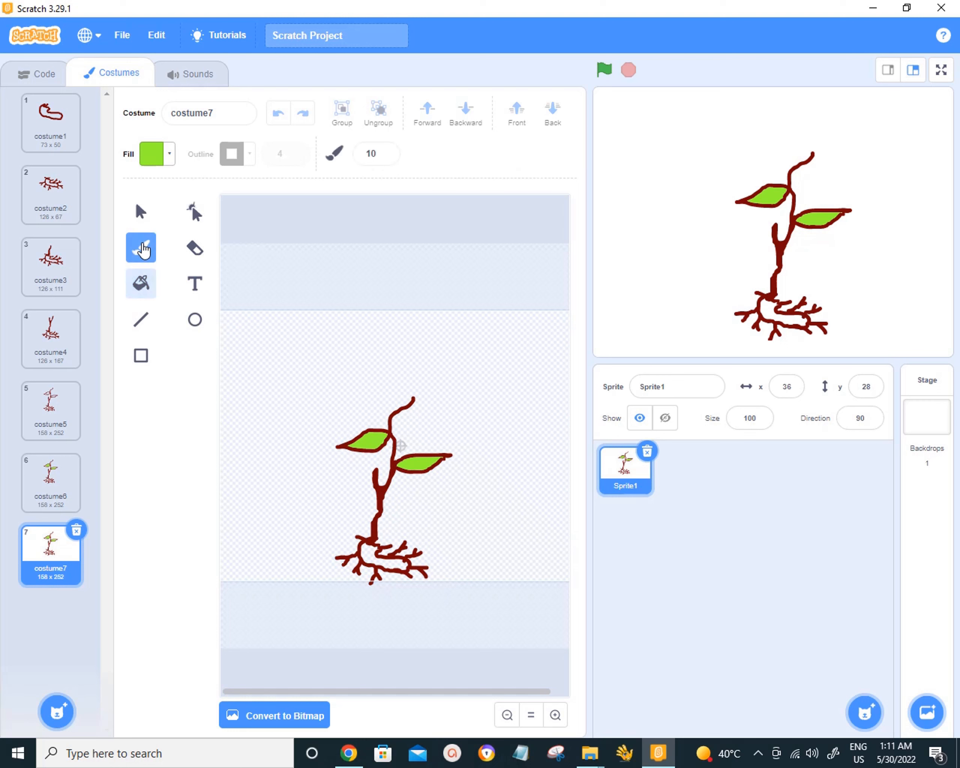
{"action": "left_click", "coordinate": [170, 158]}
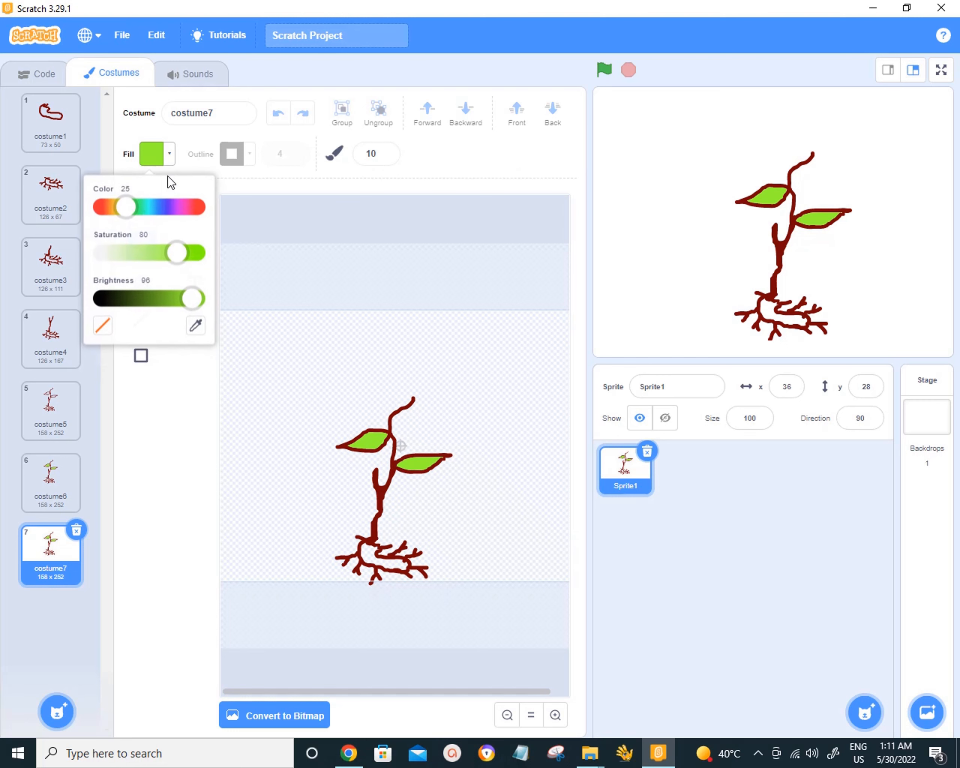
{"action": "left_click_drag", "start_coordinate": [128, 210], "coordinate": [137, 253]}
{"action": "left_click_drag", "start_coordinate": [175, 208], "coordinate": [134, 208]}
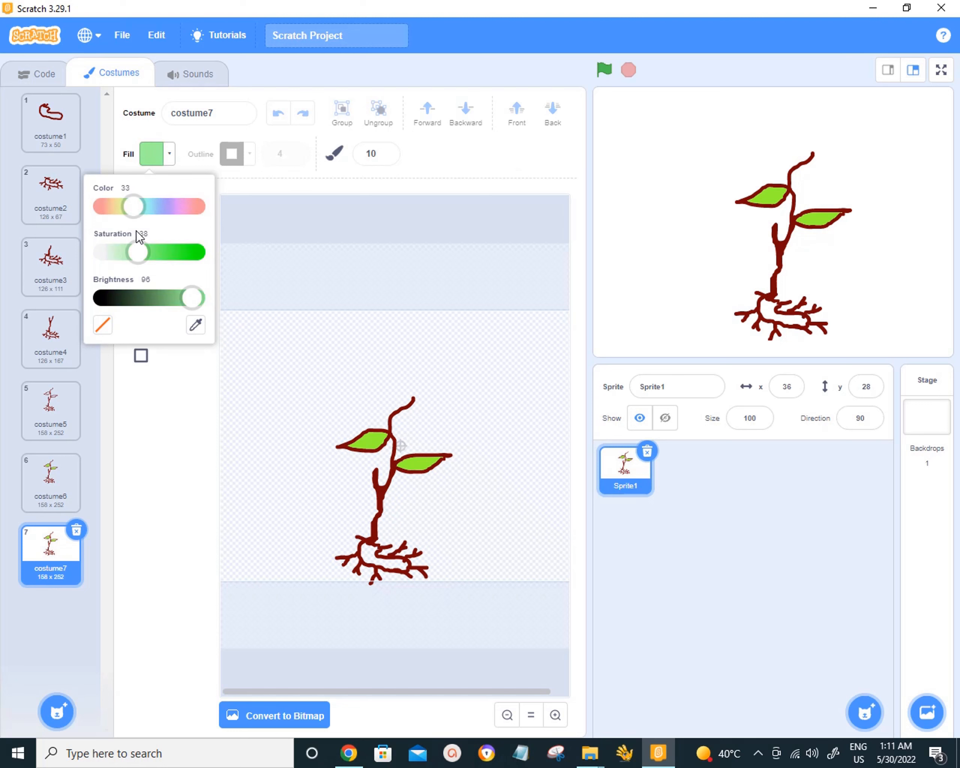
{"action": "left_click", "coordinate": [134, 298]}
{"action": "left_click_drag", "start_coordinate": [139, 253], "coordinate": [182, 260]}
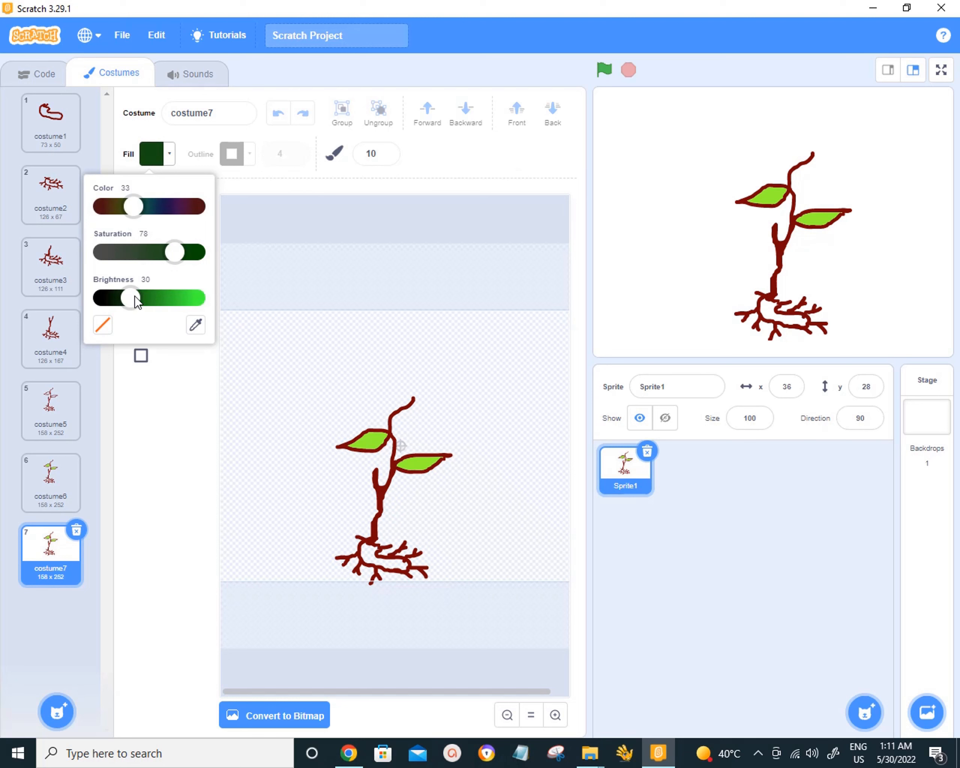
{"action": "left_click_drag", "start_coordinate": [137, 302], "coordinate": [186, 299]}
{"action": "left_click_drag", "start_coordinate": [133, 210], "coordinate": [188, 217]}
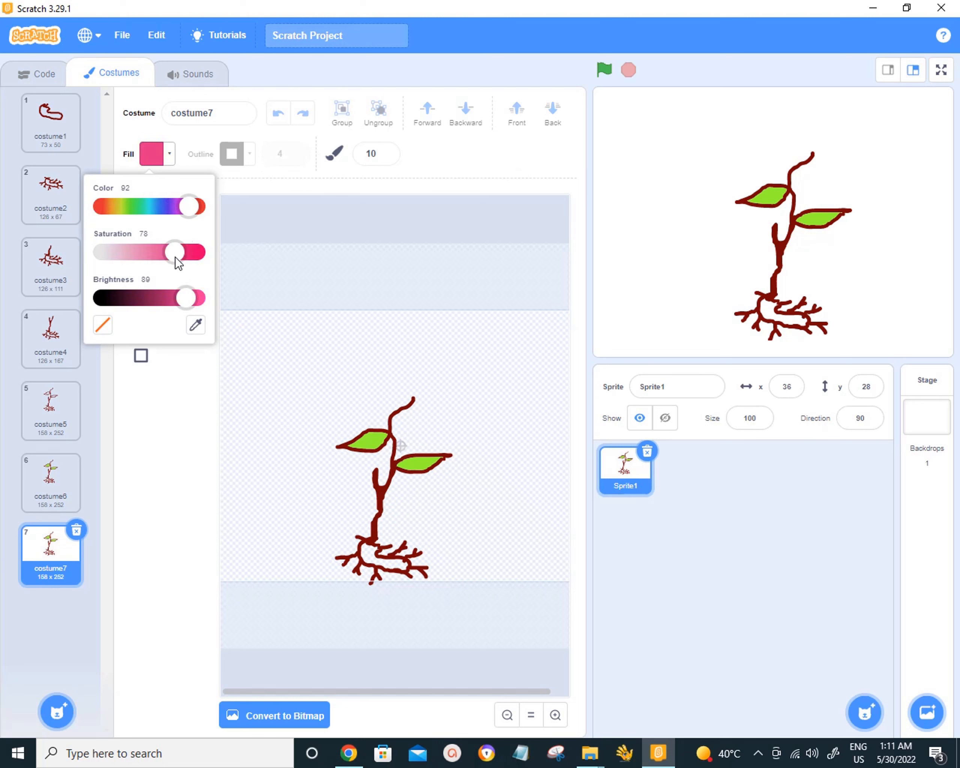
{"action": "left_click", "coordinate": [154, 301]}
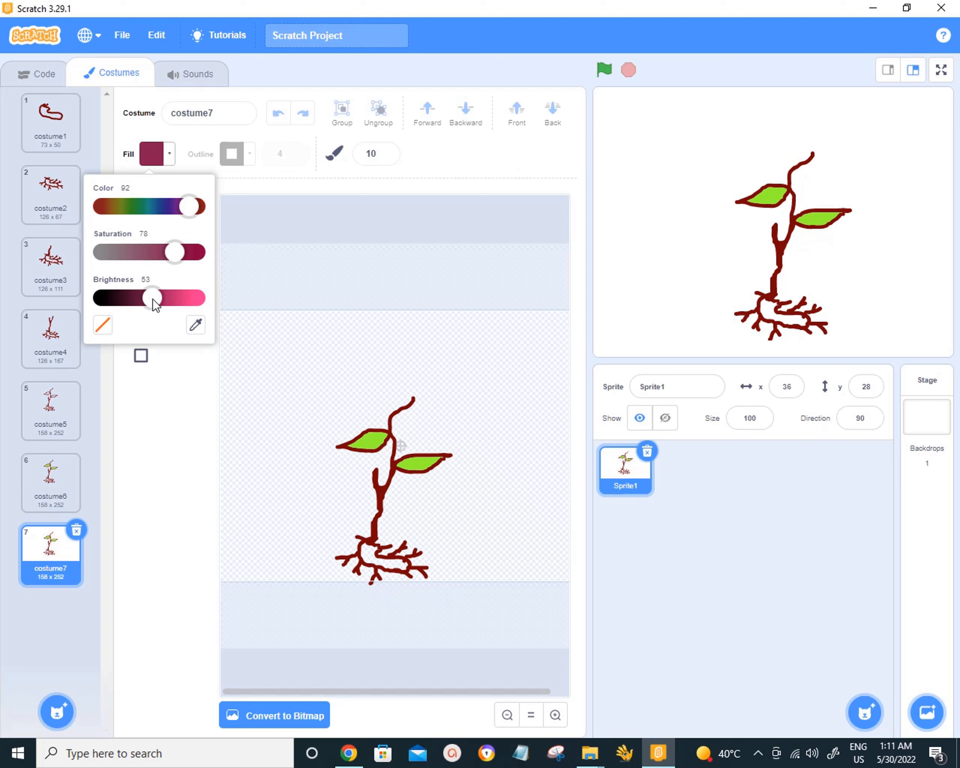
{"action": "left_click", "coordinate": [414, 407]}
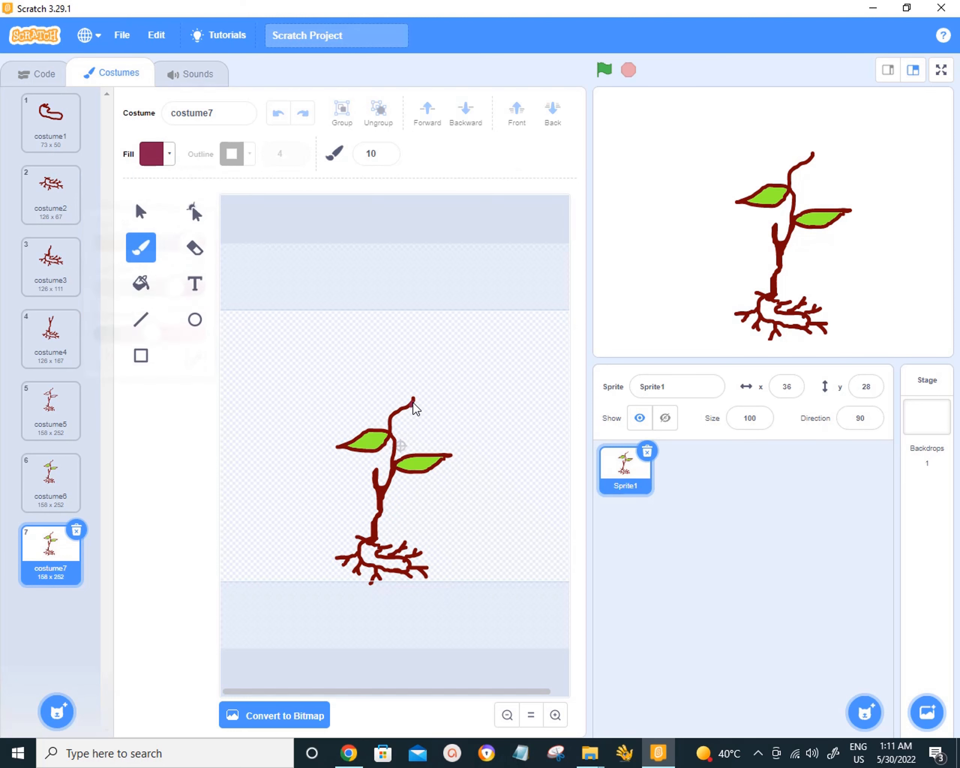
Brush a small square bud with dots inside at the stem tip of costume7 and duplicate the costume.
{"action": "left_click_drag", "start_coordinate": [412, 404], "coordinate": [417, 399]}
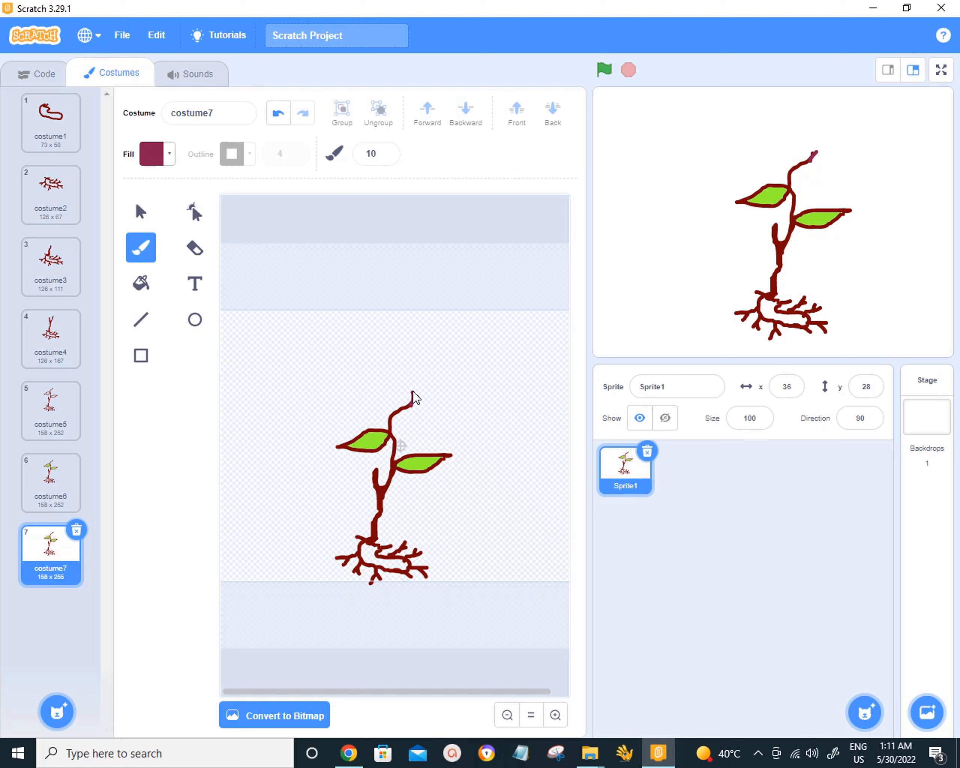
{"action": "mouse_move", "coordinate": [425, 386]}
{"action": "left_mouse_down"}
{"action": "mouse_move", "coordinate": [423, 407]}
{"action": "mouse_move", "coordinate": [435, 403]}
{"action": "left_mouse_up"}
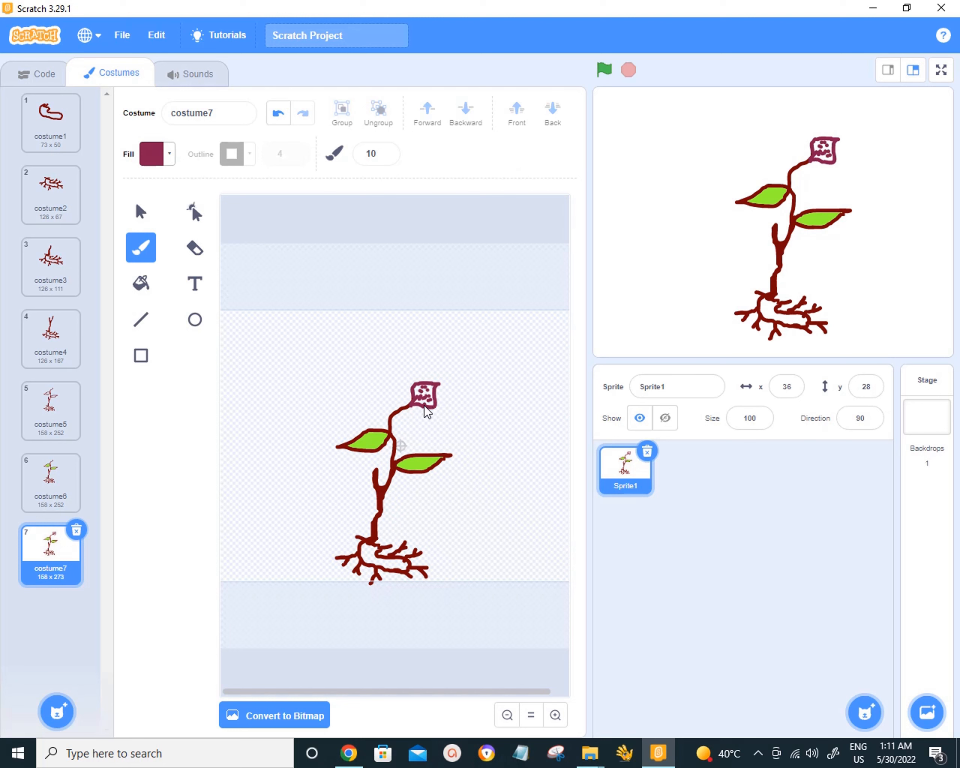
{"action": "right_click", "coordinate": [46, 558]}
{"action": "left_click", "coordinate": [56, 569]}
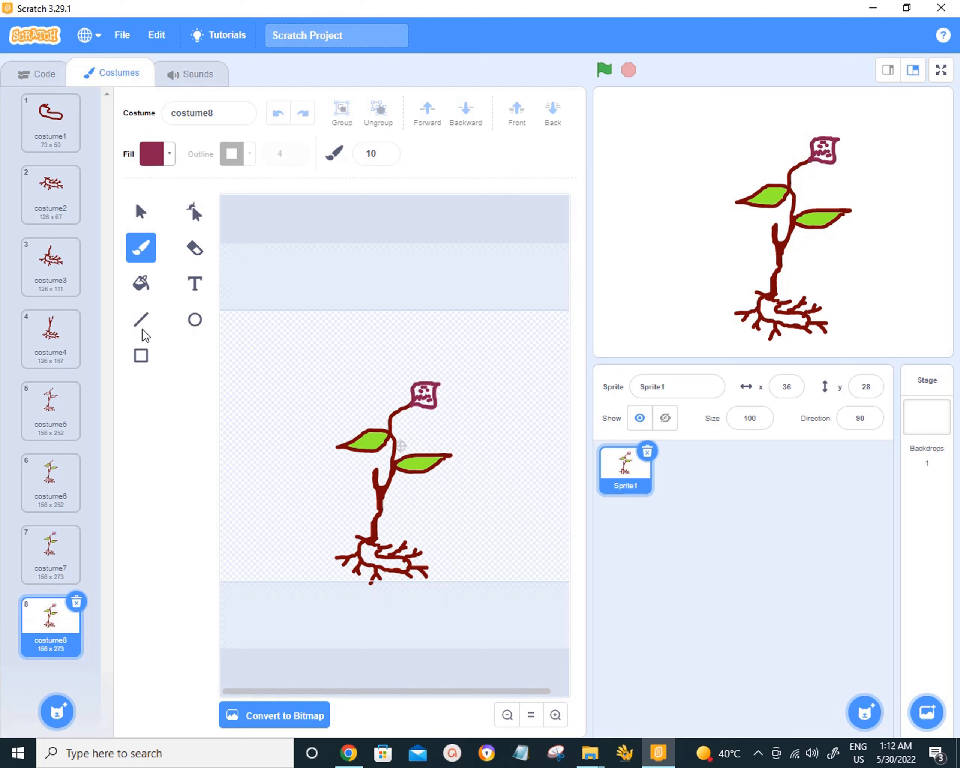
Replace the square bud in costume8 by erasing it and drawing a small dark pink circle at the stem tip.
{"action": "left_click", "coordinate": [197, 251]}
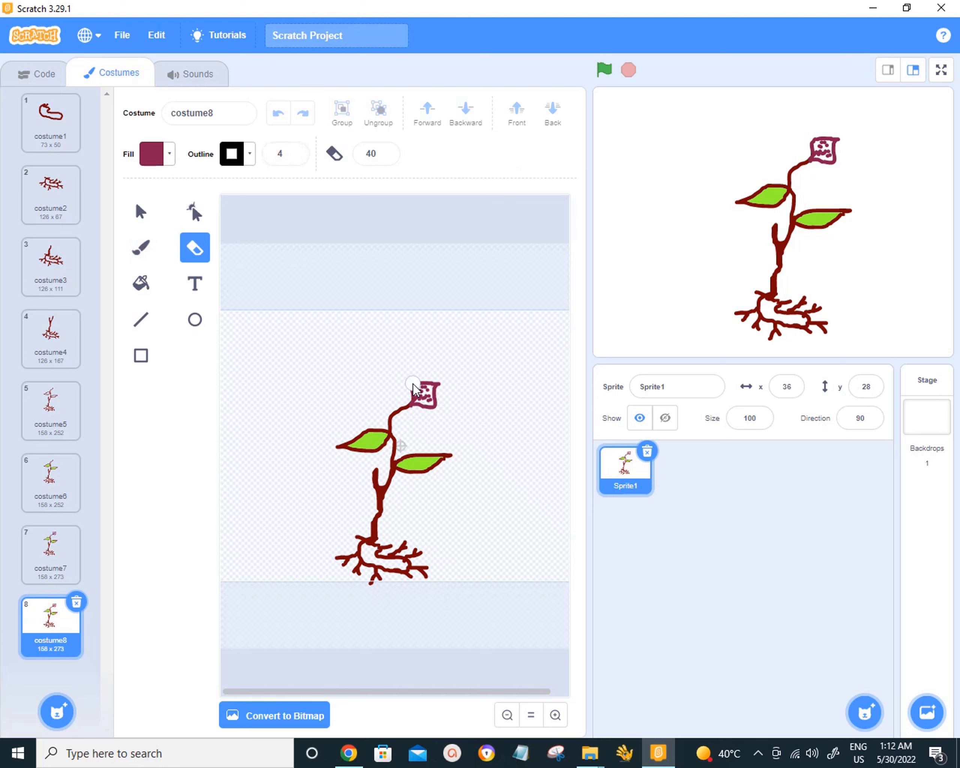
{"action": "mouse_move", "coordinate": [414, 387]}
{"action": "left_mouse_down"}
{"action": "mouse_move", "coordinate": [435, 407]}
{"action": "mouse_move", "coordinate": [433, 385]}
{"action": "mouse_move", "coordinate": [429, 401]}
{"action": "mouse_move", "coordinate": [419, 389]}
{"action": "left_mouse_up"}
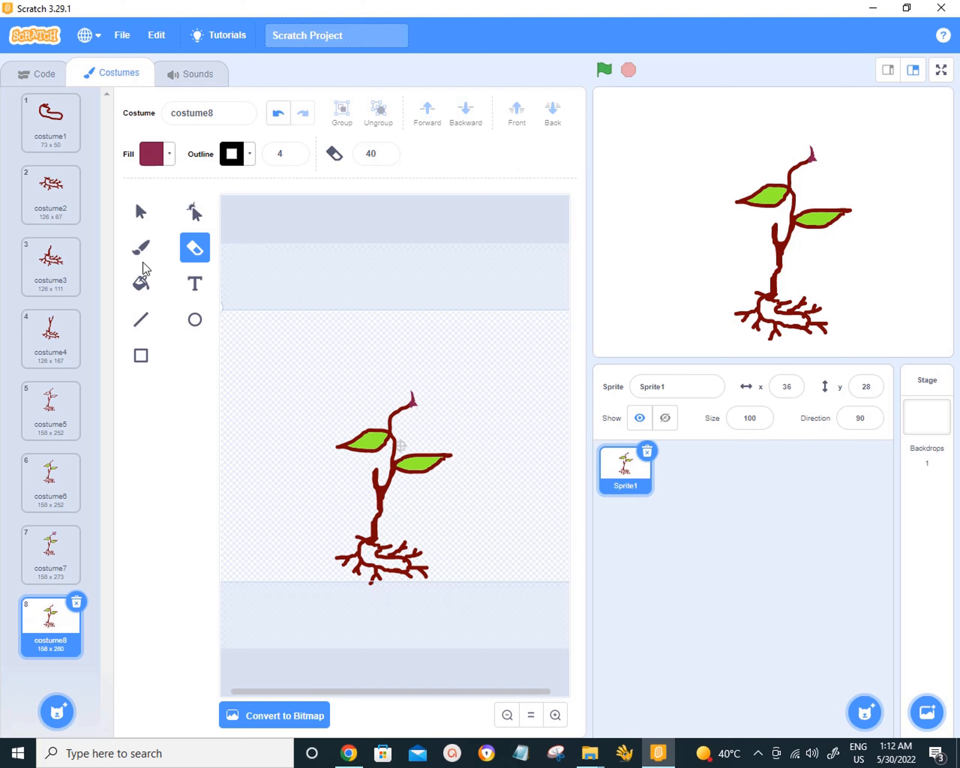
{"action": "left_click", "coordinate": [141, 248]}
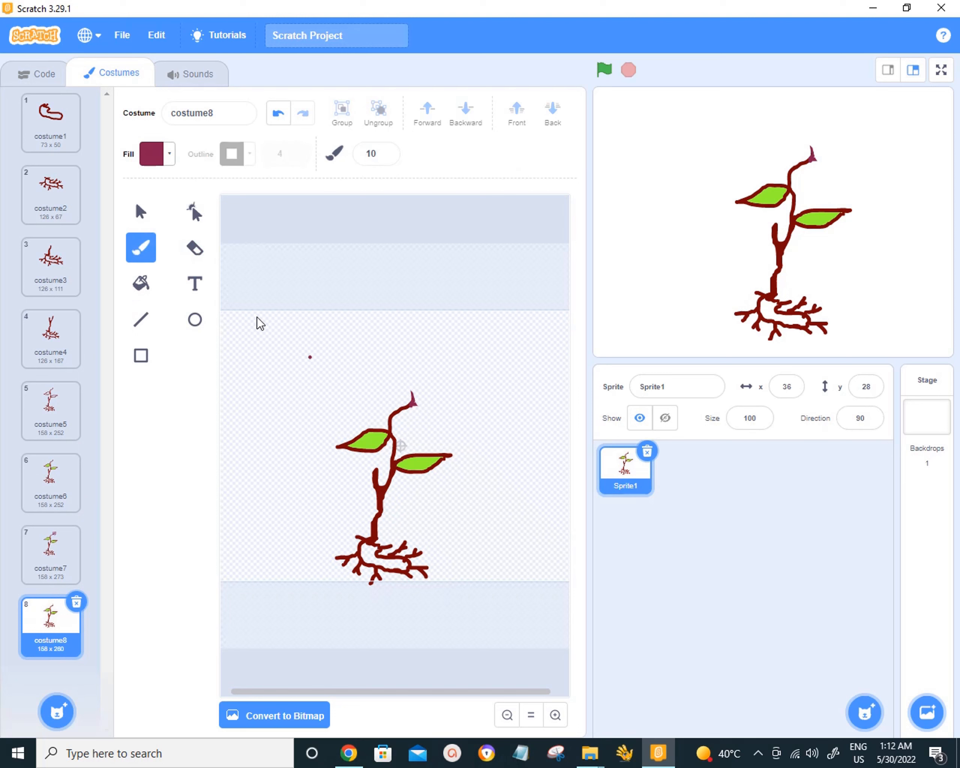
{"action": "left_click", "coordinate": [194, 319]}
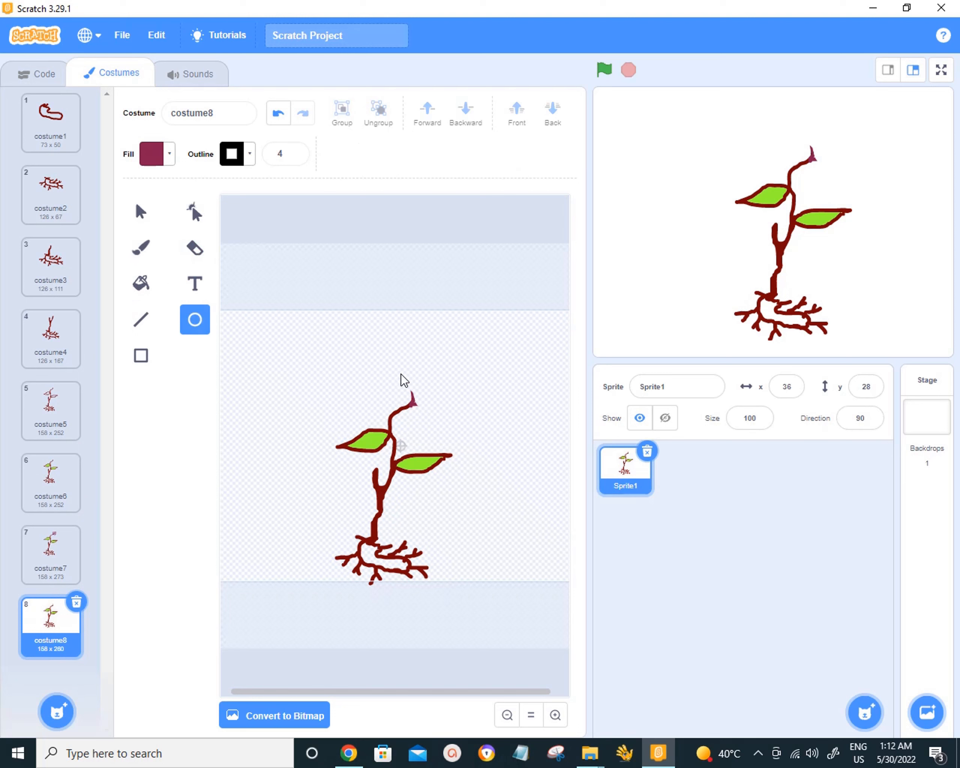
{"action": "left_click_drag", "start_coordinate": [401, 377], "coordinate": [435, 416]}
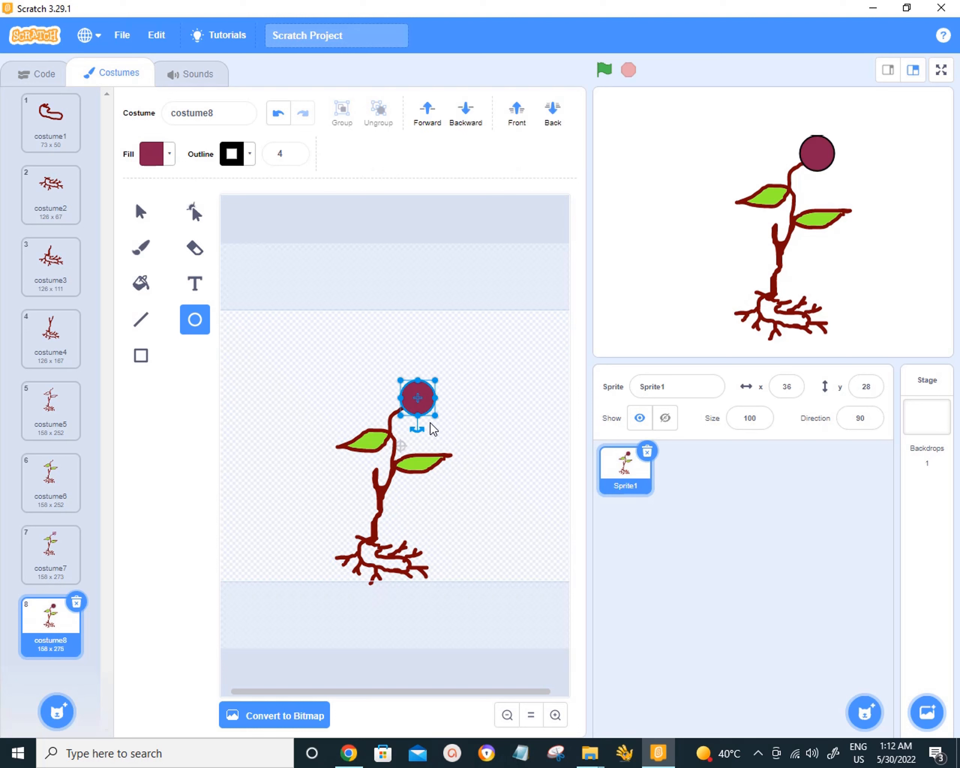
{"action": "left_click_drag", "start_coordinate": [434, 413], "coordinate": [428, 407]}
{"action": "left_click", "coordinate": [391, 388]}
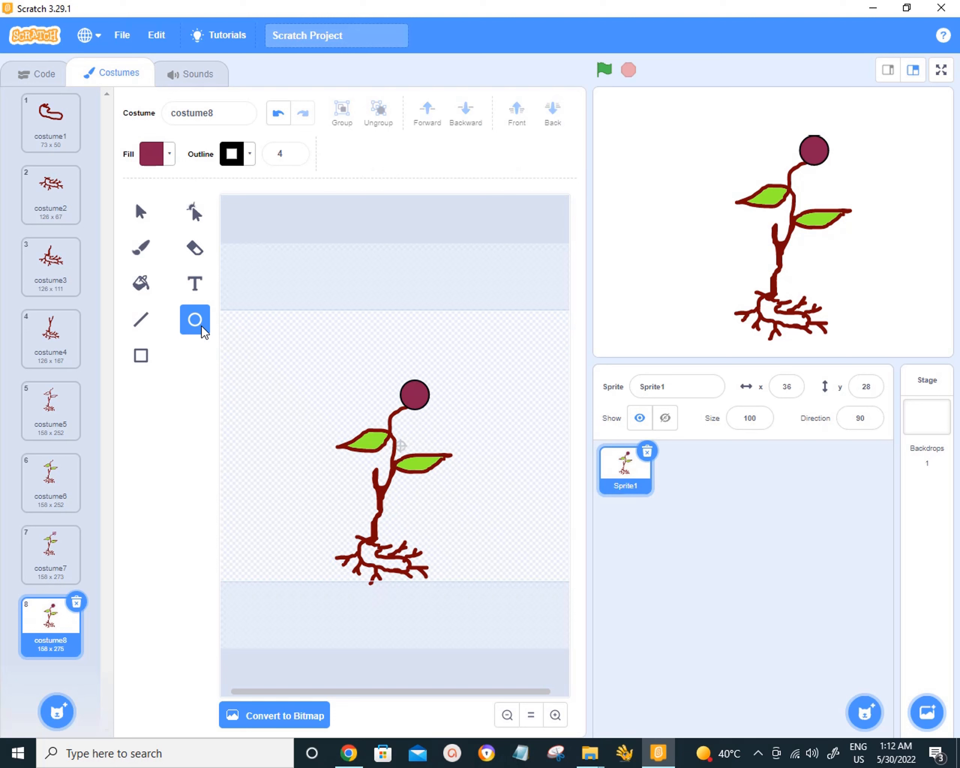
Brush dark pink petal outlines around the circle at the stem tip in costume8.
{"action": "left_click", "coordinate": [149, 251]}
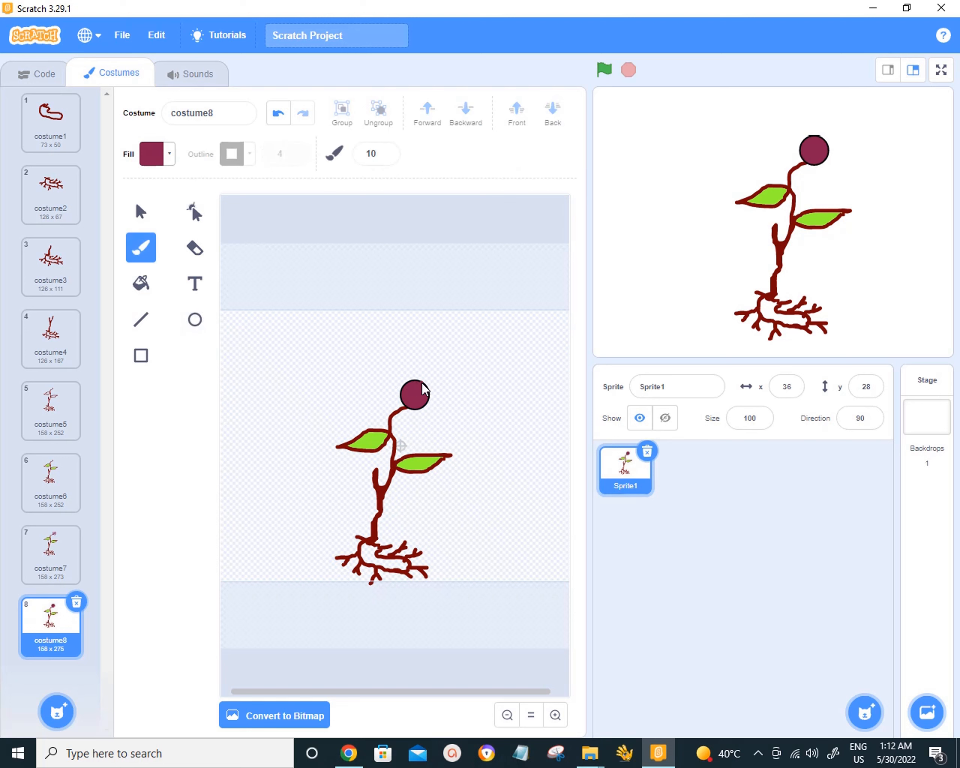
{"action": "mouse_move", "coordinate": [426, 381]}
{"action": "left_mouse_down"}
{"action": "mouse_move", "coordinate": [452, 370]}
{"action": "mouse_move", "coordinate": [458, 387]}
{"action": "mouse_move", "coordinate": [440, 393]}
{"action": "left_mouse_up"}
{"action": "mouse_move", "coordinate": [443, 417]}
{"action": "left_mouse_down"}
{"action": "mouse_move", "coordinate": [433, 411]}
{"action": "mouse_move", "coordinate": [433, 429]}
{"action": "mouse_move", "coordinate": [415, 427]}
{"action": "mouse_move", "coordinate": [388, 398]}
{"action": "mouse_move", "coordinate": [399, 355]}
{"action": "mouse_move", "coordinate": [419, 380]}
{"action": "mouse_move", "coordinate": [452, 355]}
{"action": "mouse_move", "coordinate": [428, 374]}
{"action": "left_mouse_up"}
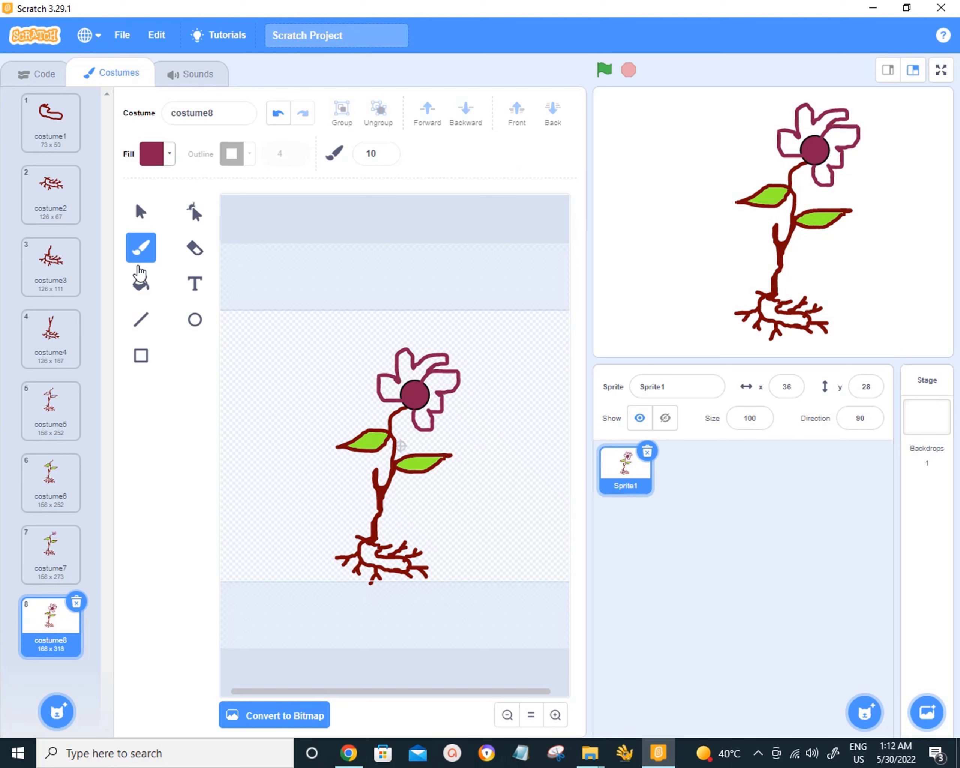
Set the Fill tool's colour to a brighter pink with brightness 91.
{"action": "left_click", "coordinate": [143, 287]}
{"action": "left_click", "coordinate": [170, 158]}
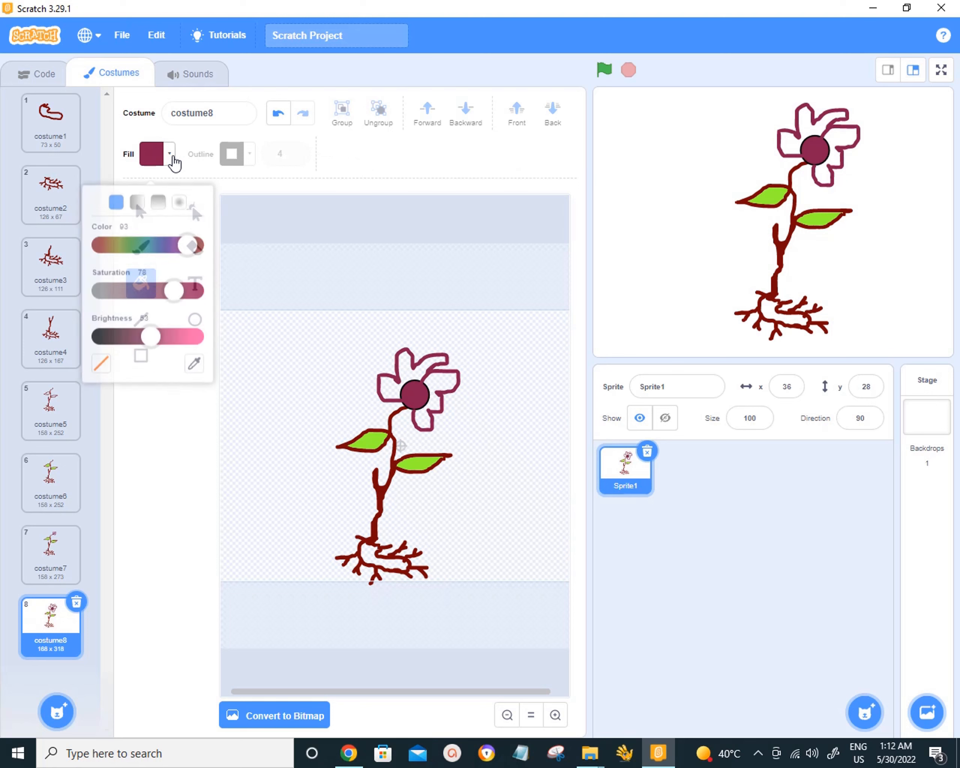
{"action": "left_click", "coordinate": [189, 331]}
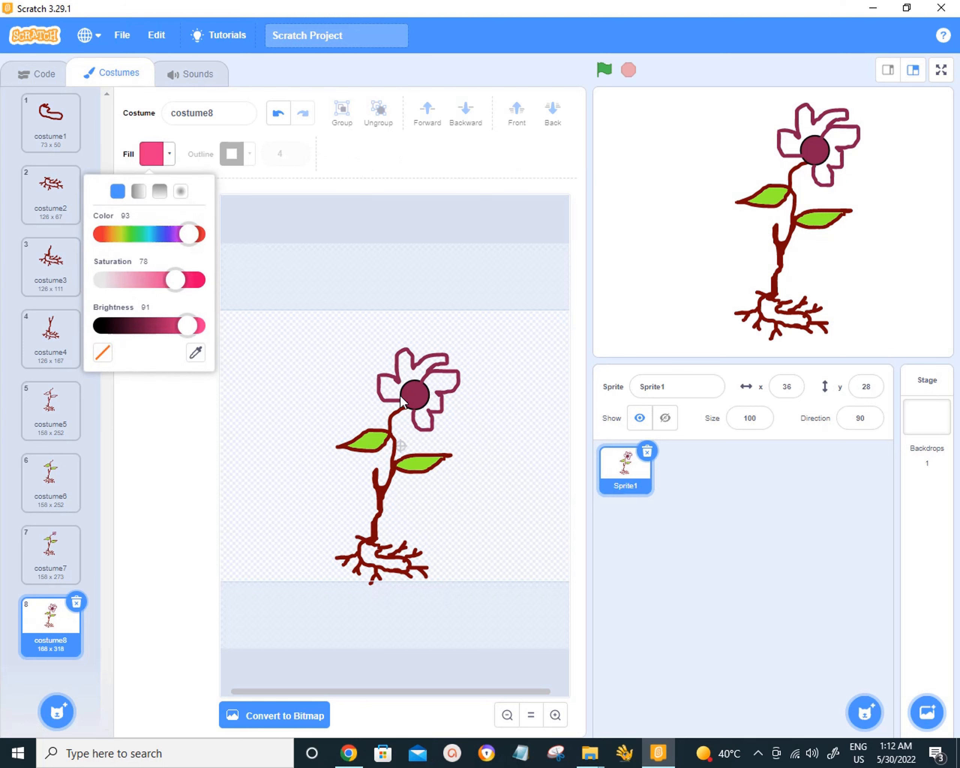
Fill the flower's centre circle in costume8 with bright pink and recolour the petal outlines yellow using colour 18.
{"action": "left_click", "coordinate": [411, 396]}
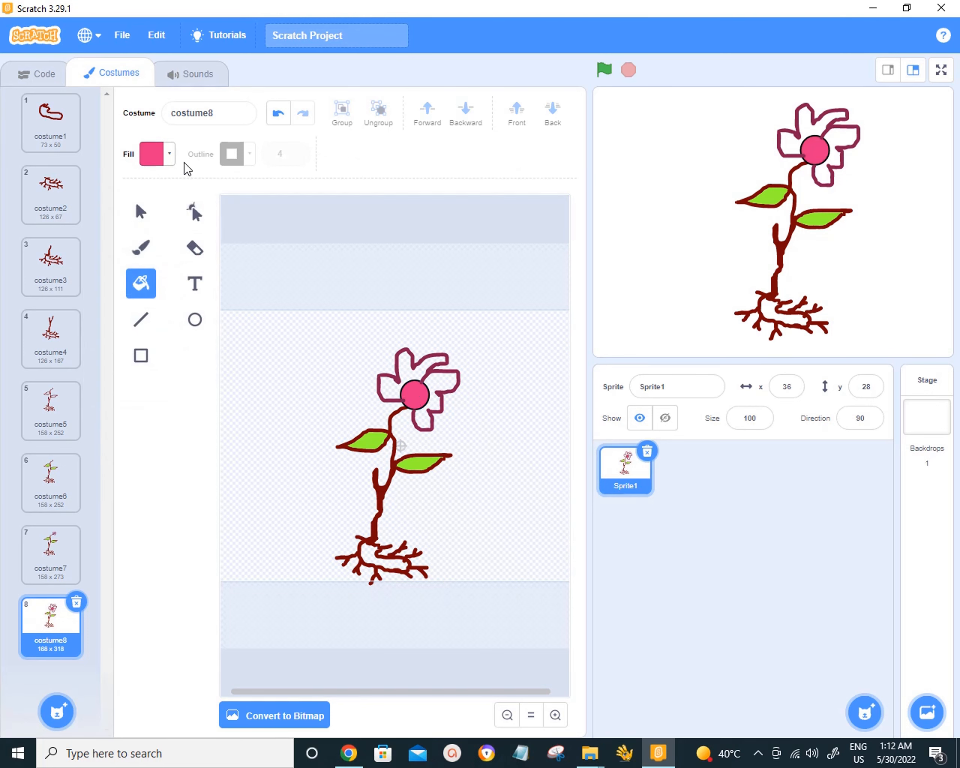
{"action": "left_click", "coordinate": [170, 161]}
{"action": "left_click", "coordinate": [124, 237]}
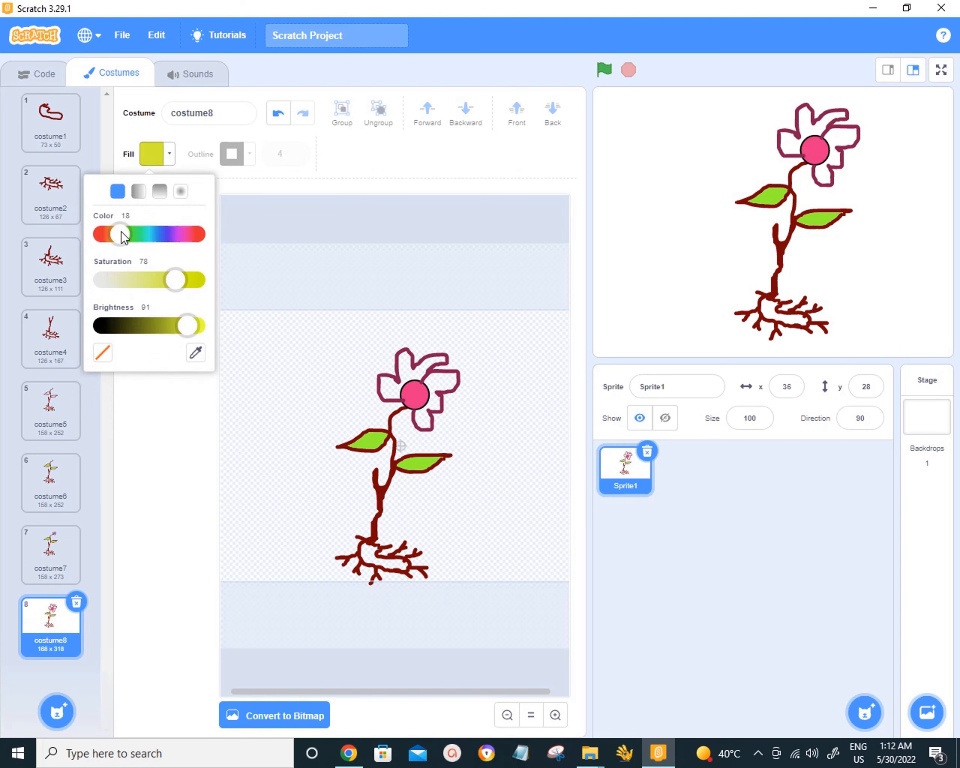
{"action": "left_click", "coordinate": [412, 373]}
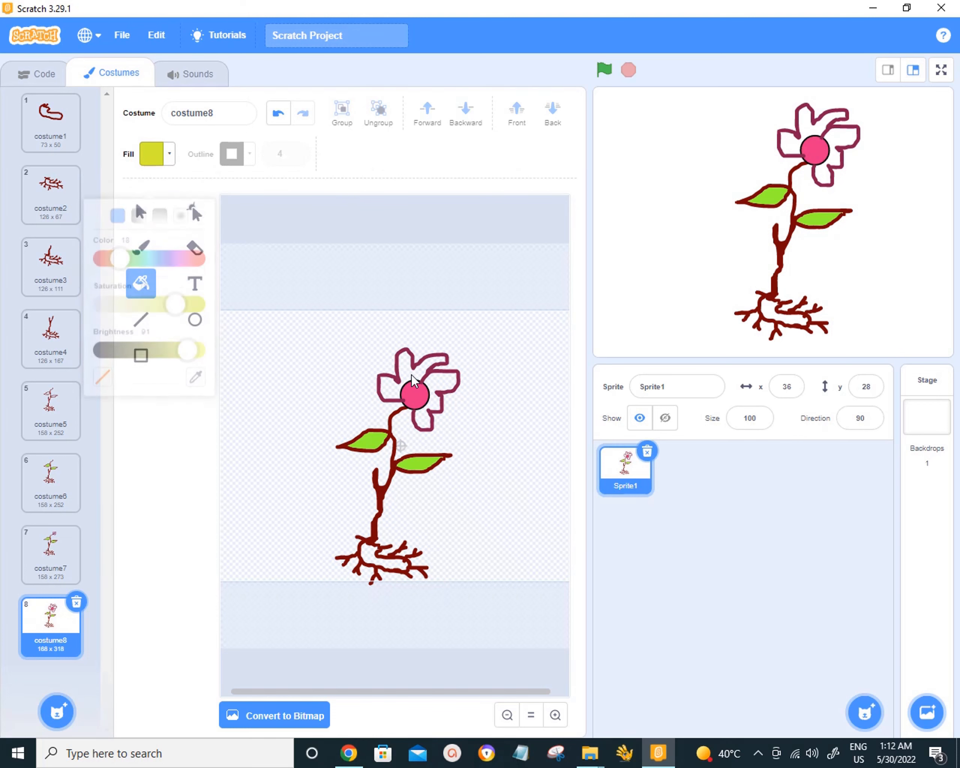
{"action": "left_click", "coordinate": [394, 387]}
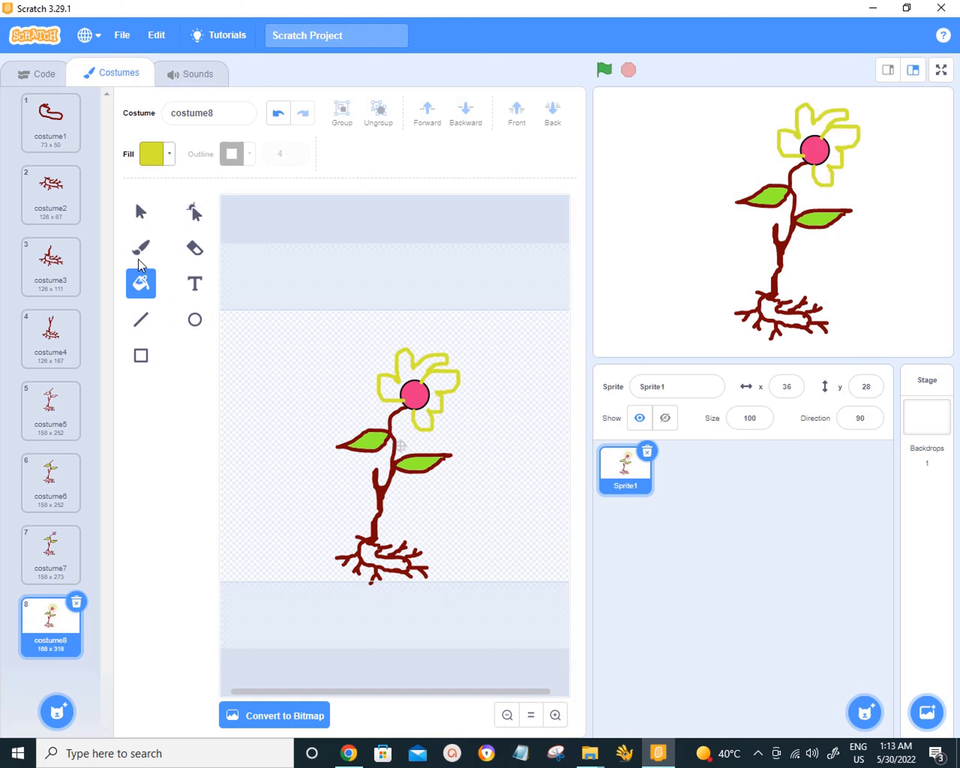
Convert costume8 to bitmap and fill all the petals with red using colour 98.
{"action": "left_click", "coordinate": [173, 158]}
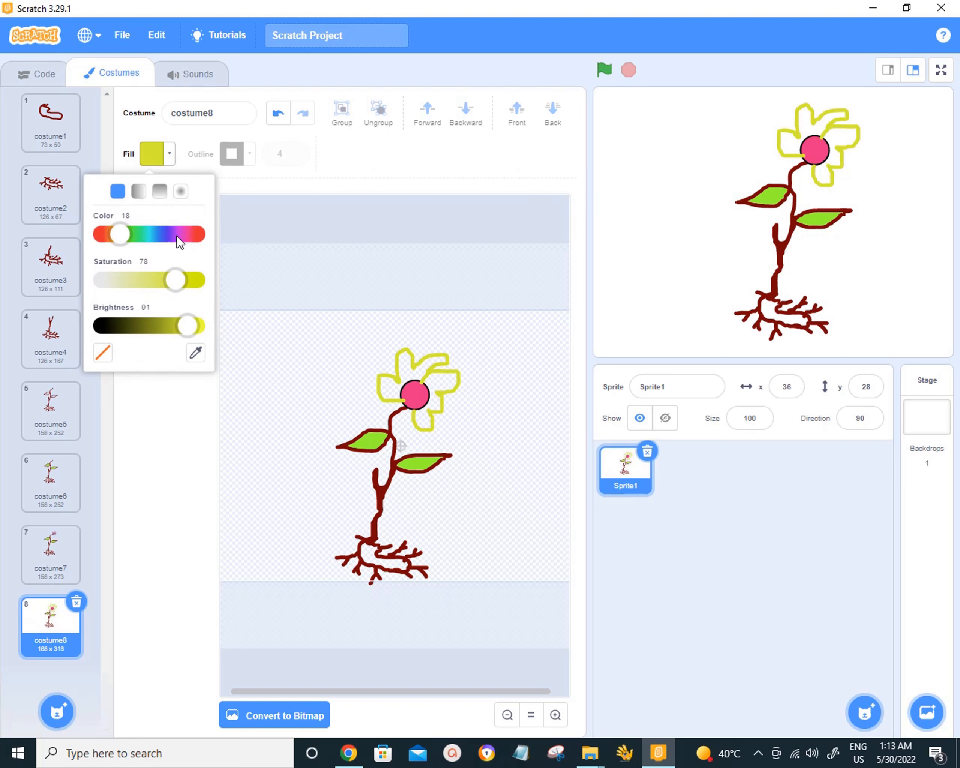
{"action": "left_click", "coordinate": [197, 235]}
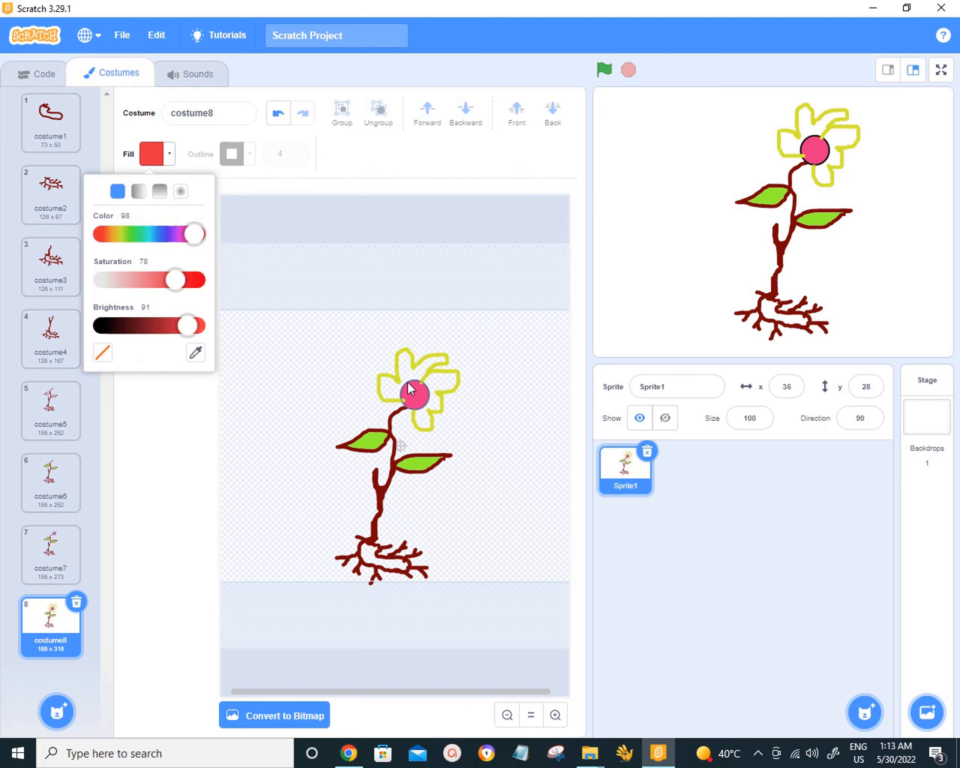
{"action": "left_click", "coordinate": [391, 396]}
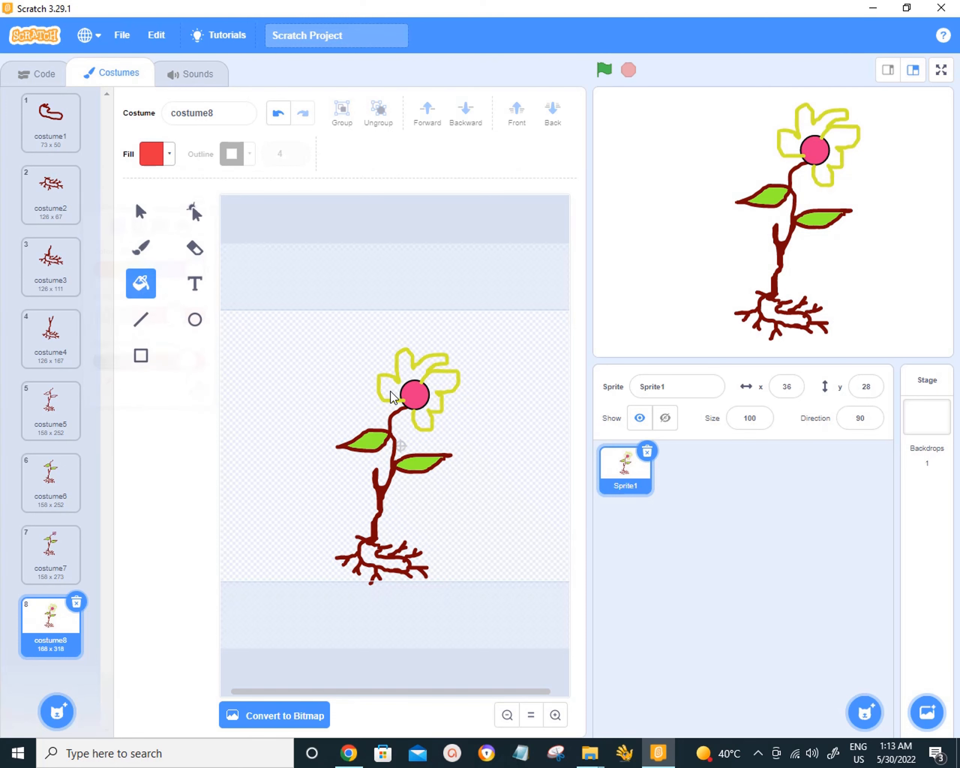
{"action": "left_click", "coordinate": [274, 715]}
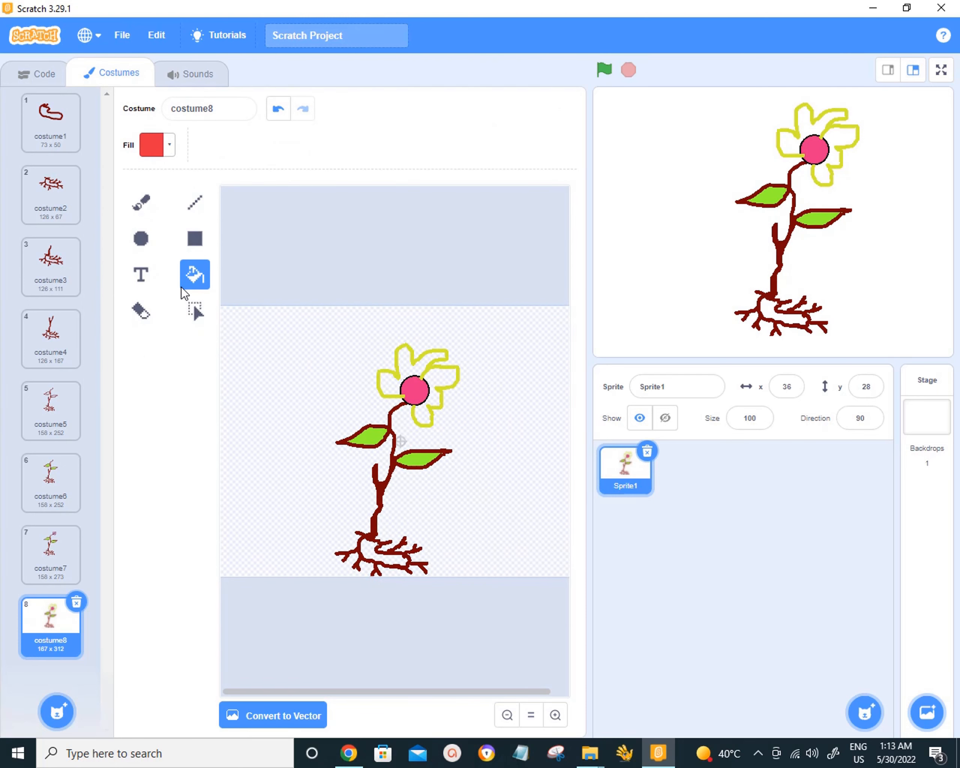
{"action": "left_click", "coordinate": [409, 368]}
{"action": "left_click", "coordinate": [441, 391]}
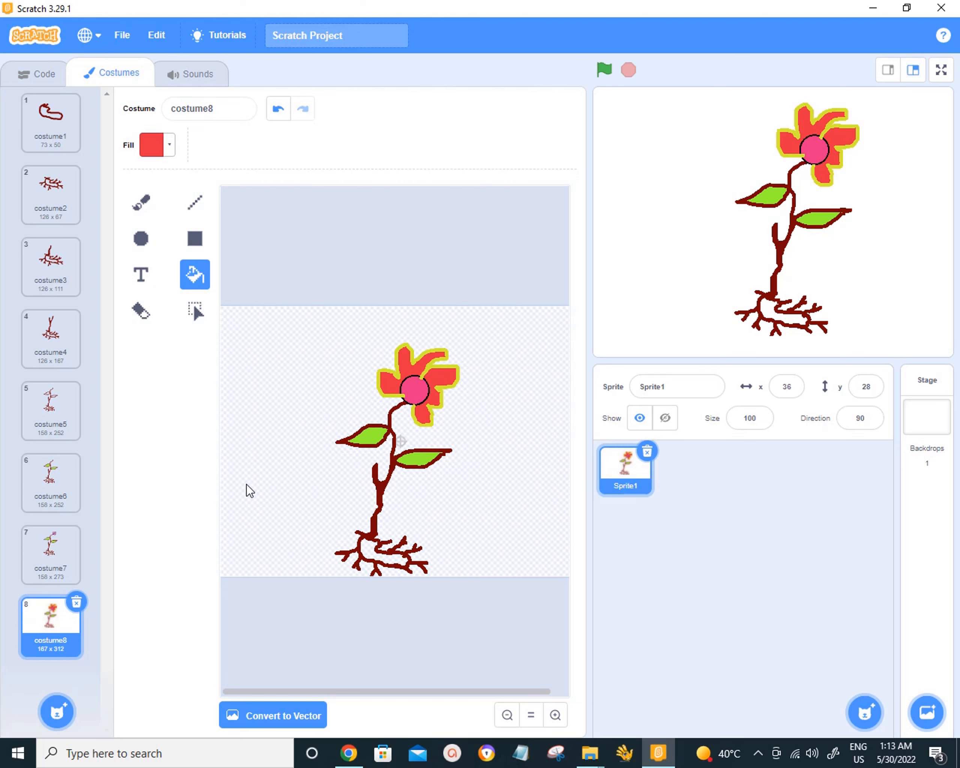
Move the plant sprite down on the stage to y 4 and create a new blank backdrop for painting.
{"action": "left_click", "coordinate": [43, 73]}
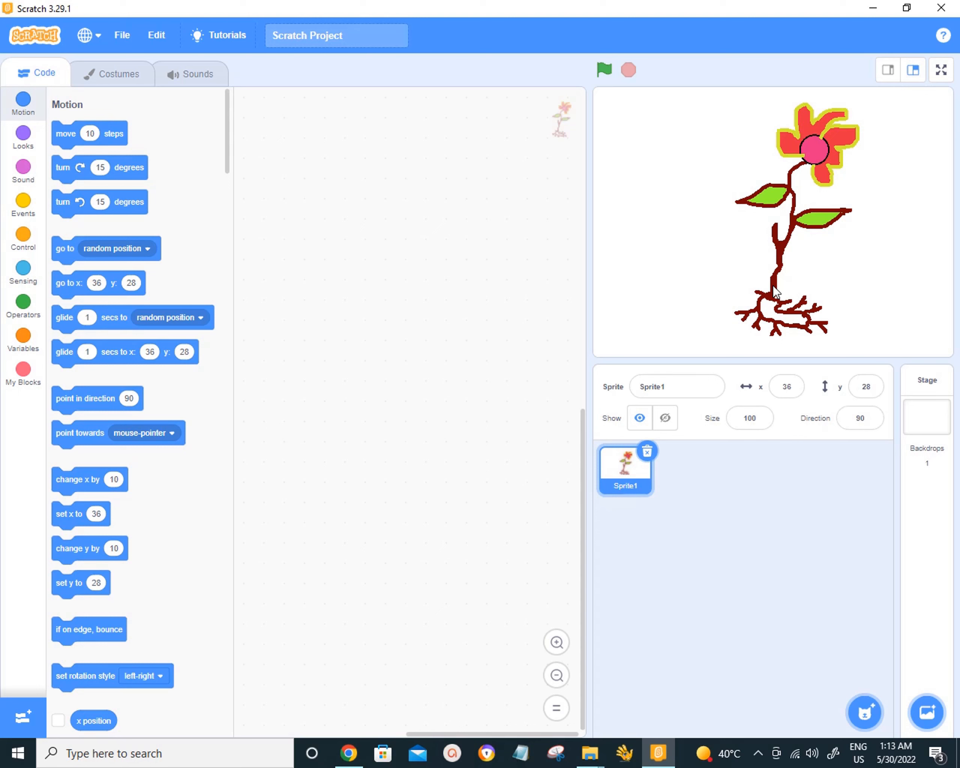
{"action": "left_click_drag", "start_coordinate": [773, 286], "coordinate": [775, 302]}
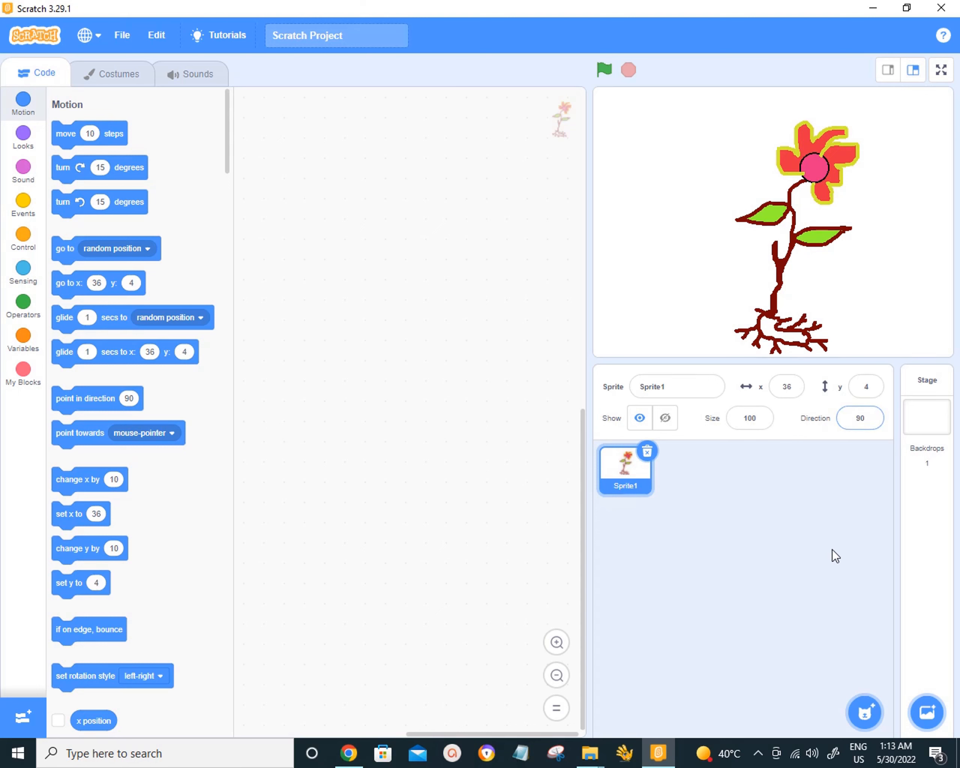
{"action": "mouse_move", "coordinate": [930, 707]}
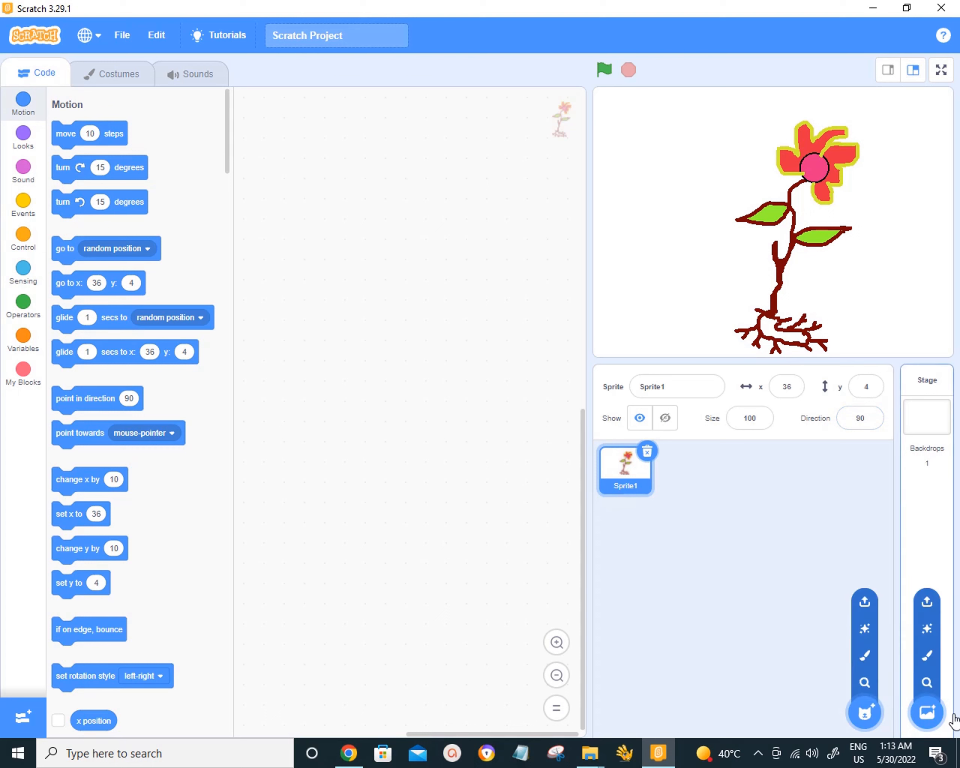
{"action": "left_click", "coordinate": [928, 662]}
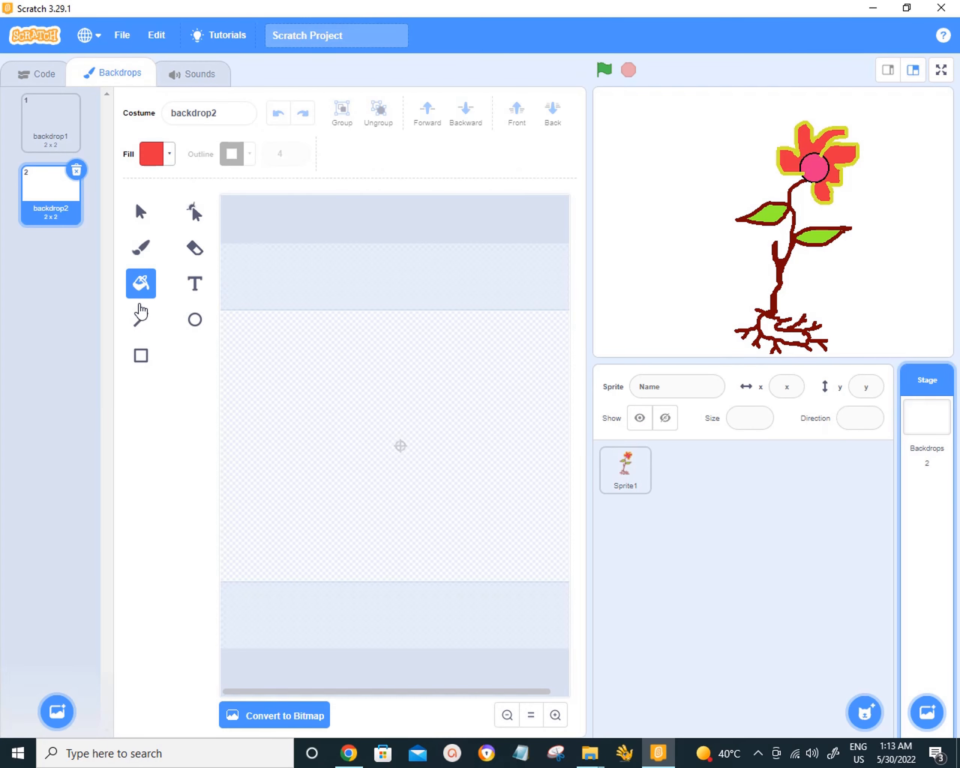
Convert backdrop2 to bitmap and brush a wavy dark red ground line, brightness 46, across its full width below the middle.
{"action": "left_click", "coordinate": [141, 249]}
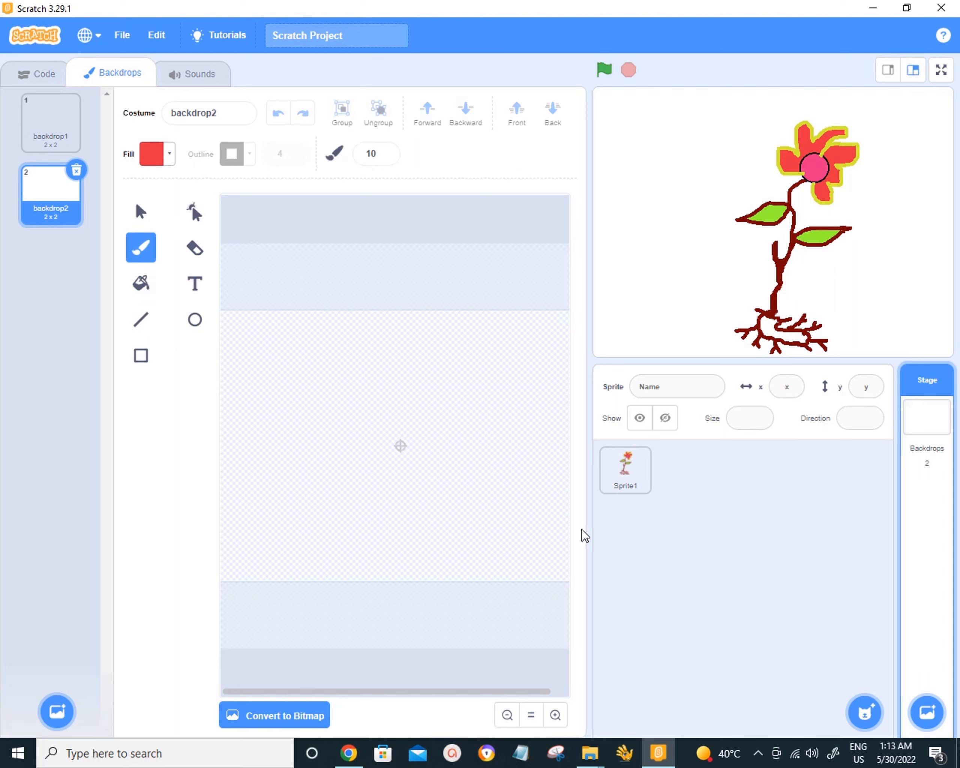
{"action": "left_click", "coordinate": [173, 158]}
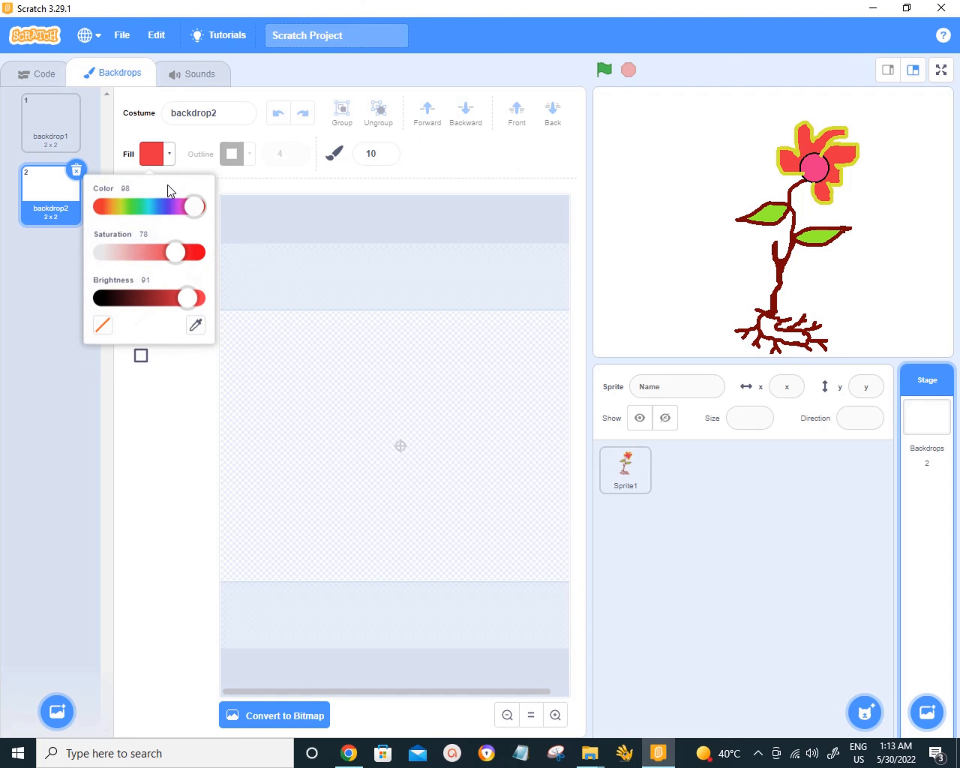
{"action": "left_click", "coordinate": [145, 298]}
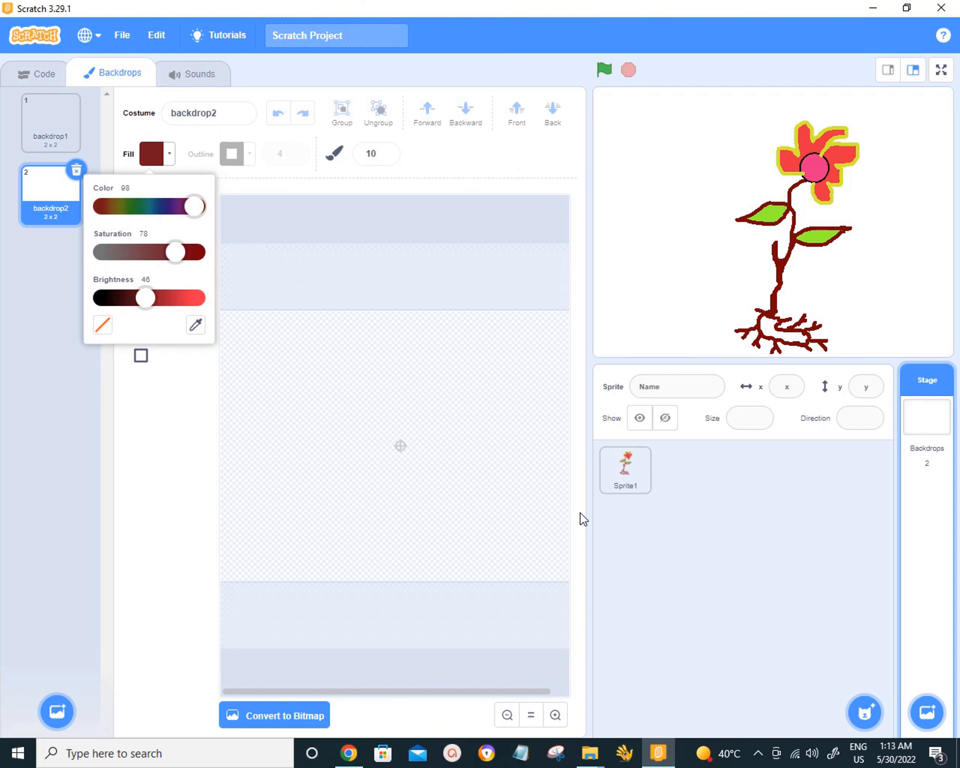
{"action": "left_click", "coordinate": [587, 523]}
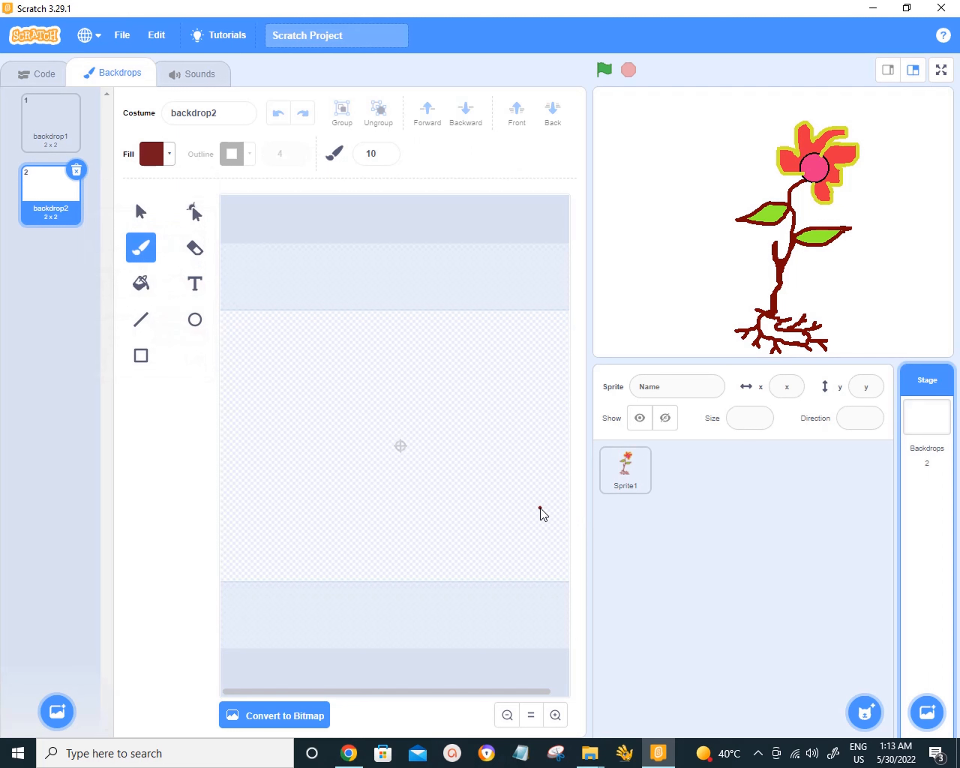
{"action": "left_click", "coordinate": [287, 716]}
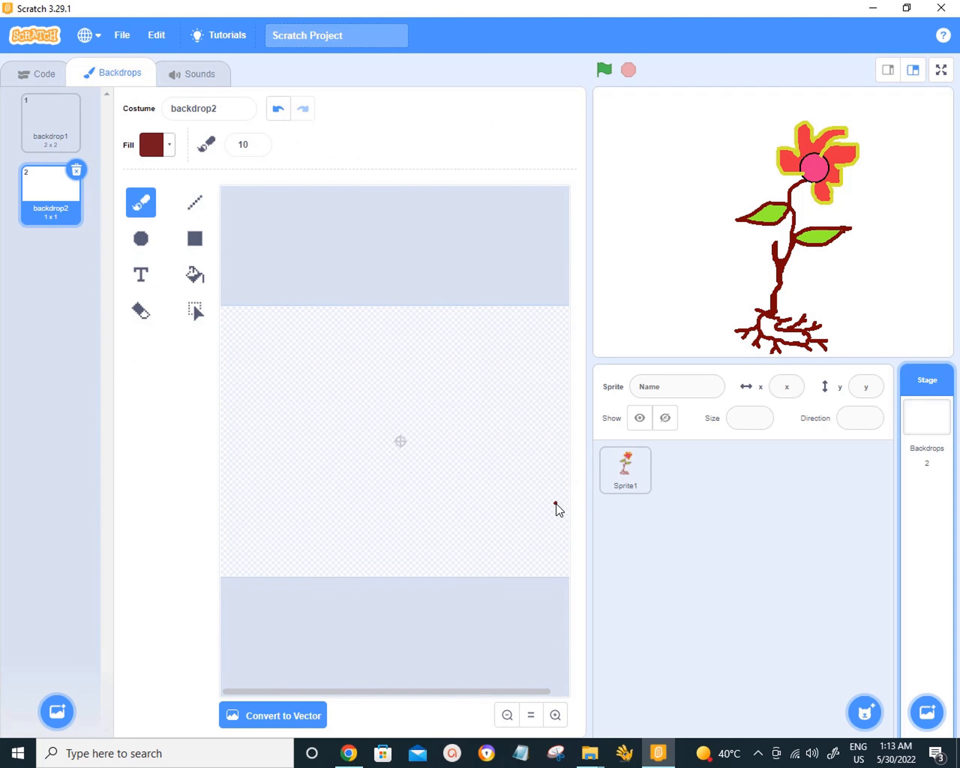
{"action": "mouse_move", "coordinate": [558, 491]}
{"action": "left_mouse_down"}
{"action": "mouse_move", "coordinate": [361, 485]}
{"action": "mouse_move", "coordinate": [171, 502]}
{"action": "left_mouse_up"}
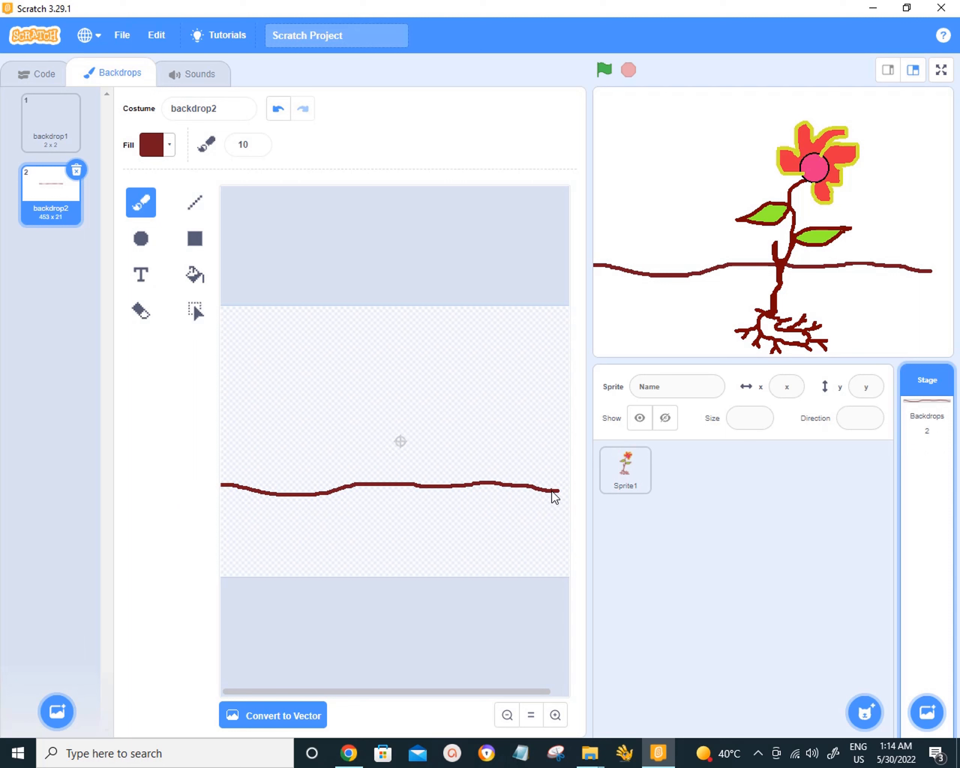
{"action": "left_click_drag", "start_coordinate": [554, 493], "coordinate": [571, 495]}
Try to fill the area below the ground line with light pink at saturation 35 and brightness 98, and undo the fill.
{"action": "left_click", "coordinate": [170, 149]}
{"action": "left_click_drag", "start_coordinate": [167, 283], "coordinate": [202, 296]}
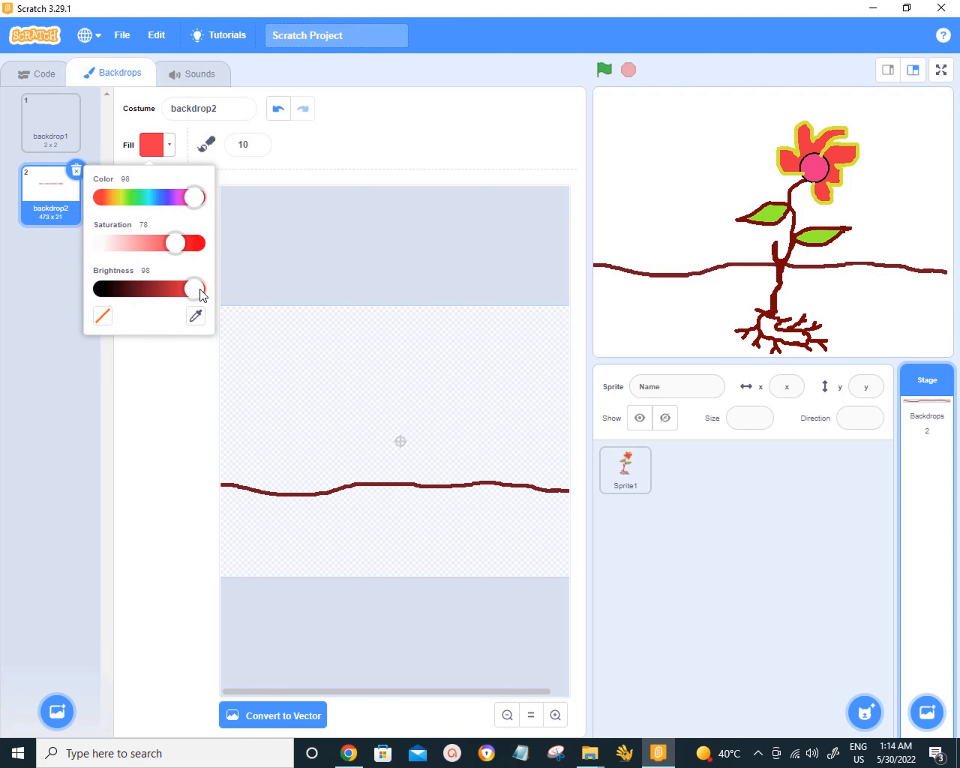
{"action": "left_click", "coordinate": [137, 244]}
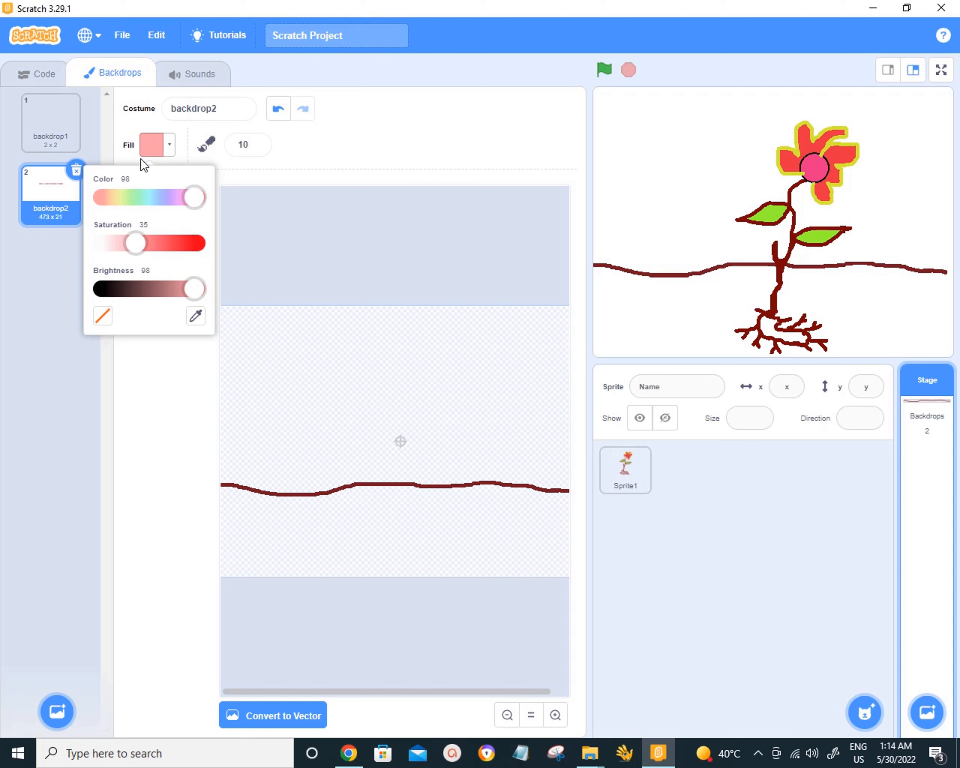
{"action": "left_click", "coordinate": [206, 132]}
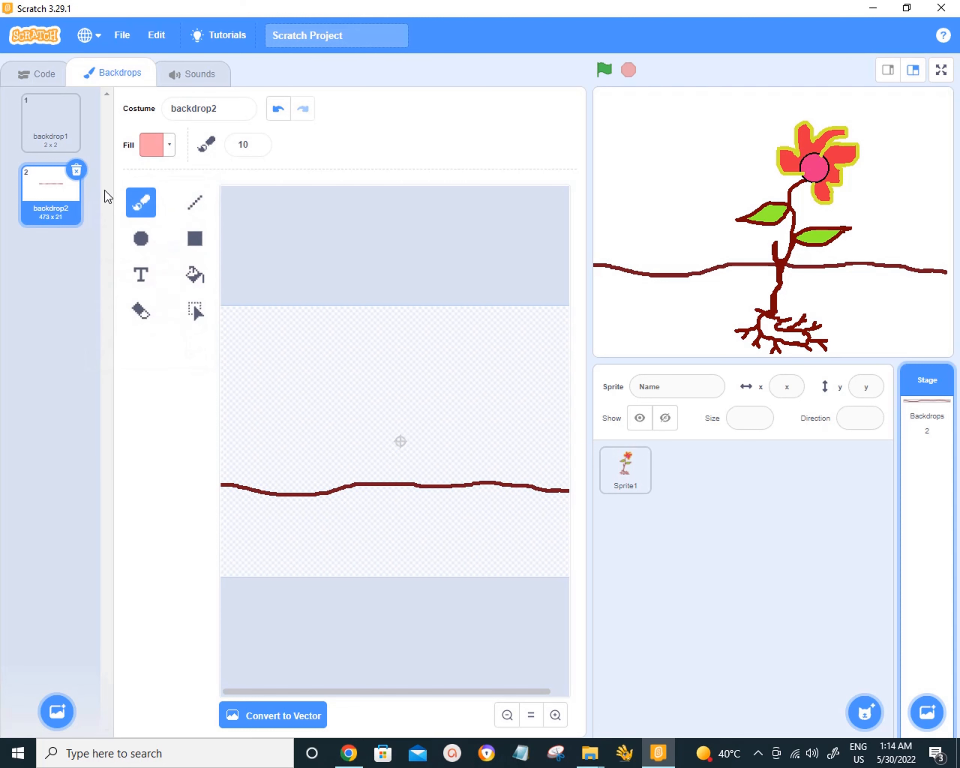
{"action": "left_click", "coordinate": [193, 274]}
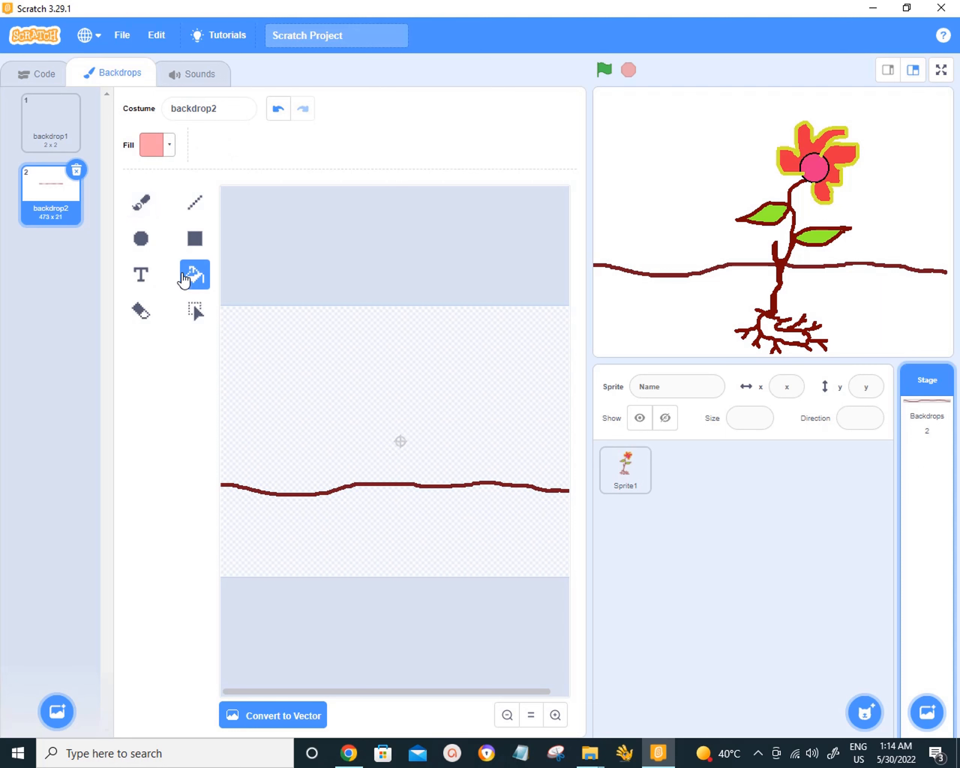
{"action": "left_click", "coordinate": [312, 523]}
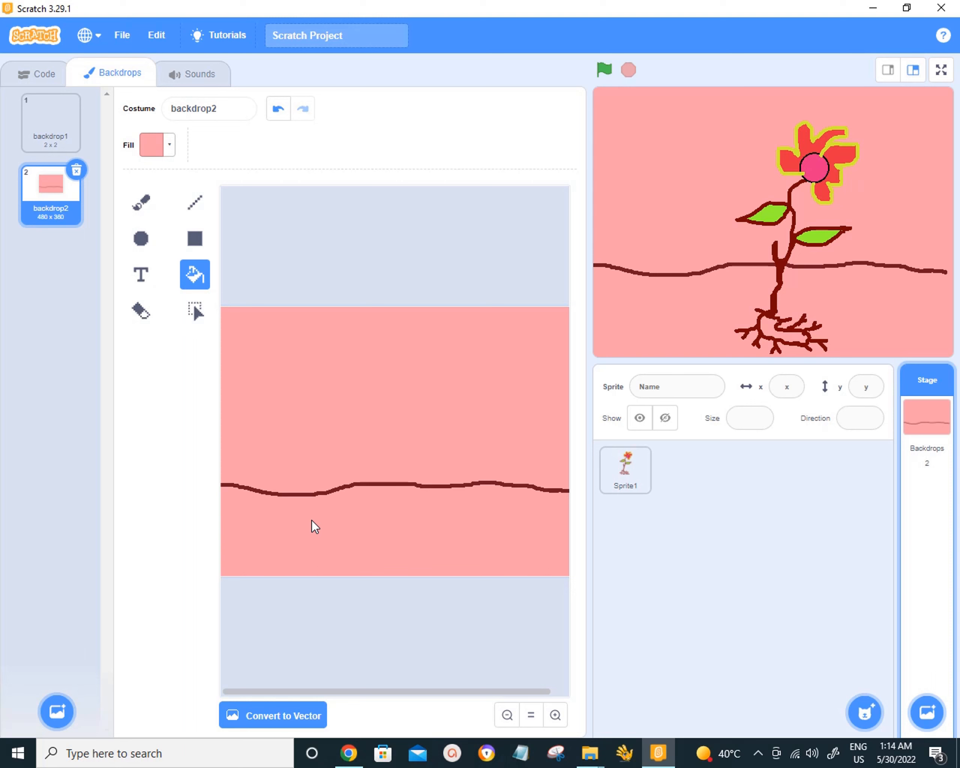
{"action": "left_click", "coordinate": [279, 107]}
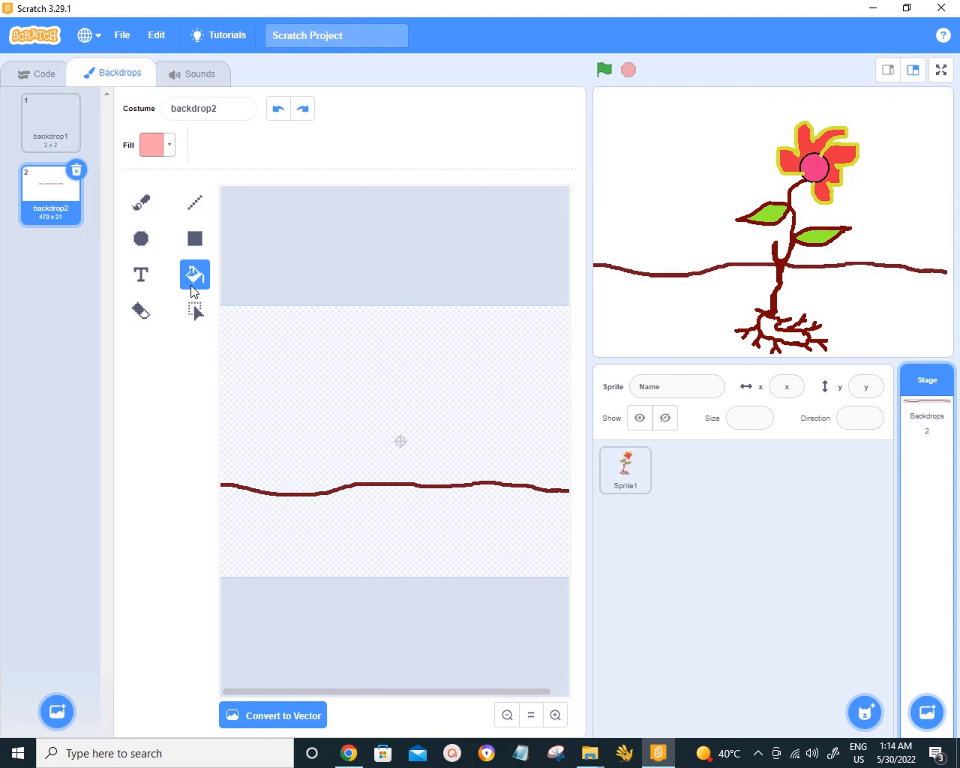
Brush over the whole ground line in backdrop2 with dark red at saturation 91 and brightness 54 to close its gaps.
{"action": "left_click", "coordinate": [140, 202]}
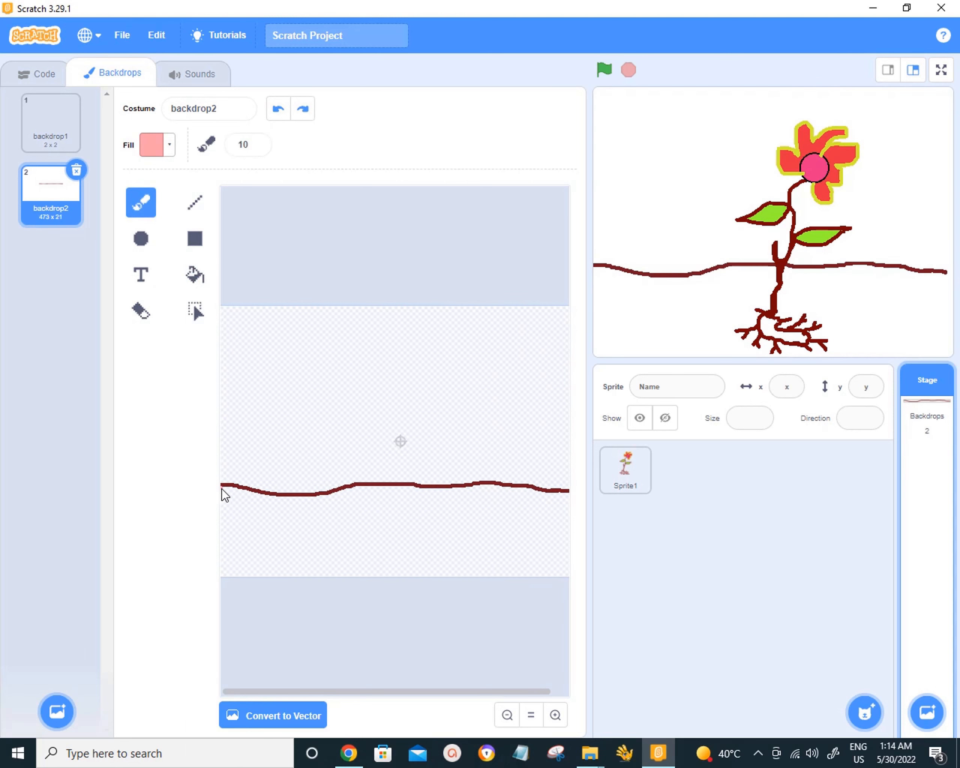
{"action": "left_click", "coordinate": [165, 149]}
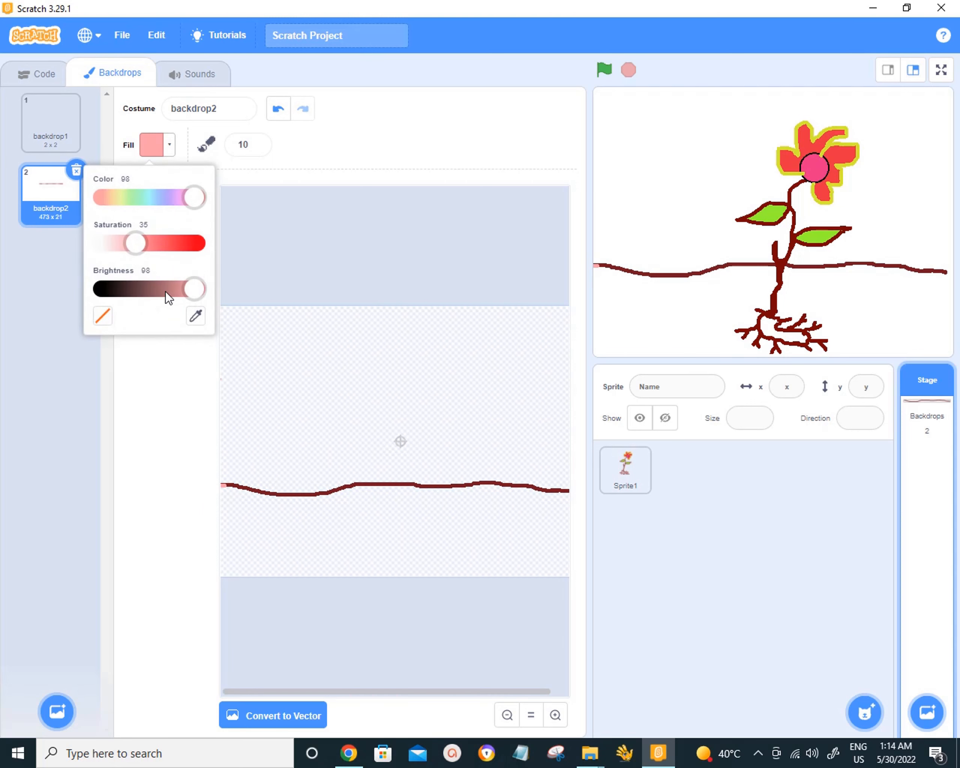
{"action": "left_click_drag", "start_coordinate": [144, 250], "coordinate": [190, 243]}
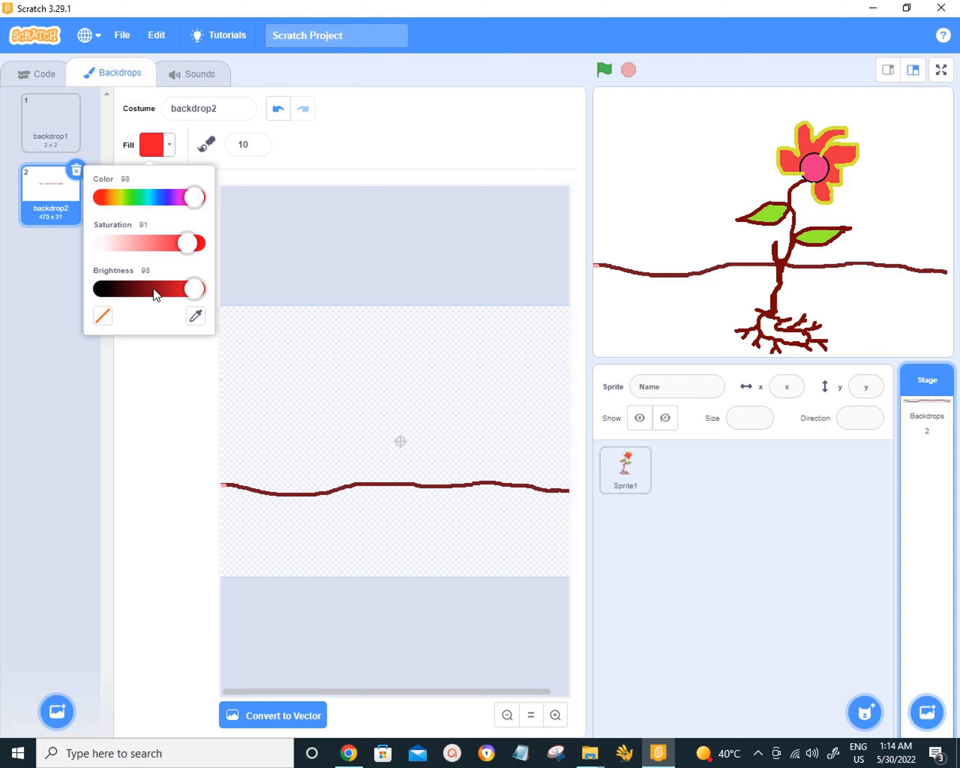
{"action": "left_click", "coordinate": [153, 290]}
{"action": "left_click_drag", "start_coordinate": [224, 485], "coordinate": [582, 498]}
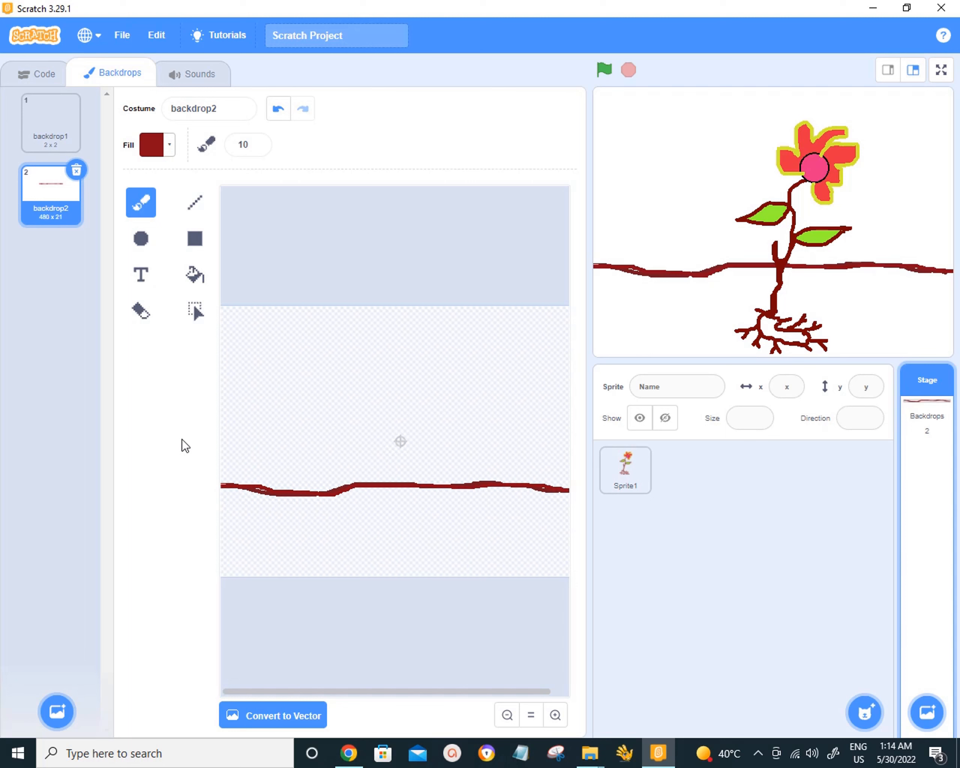
Set the Fill tool's colour to a light salmon red with saturation 43 and brightness 95.
{"action": "left_click", "coordinate": [196, 275]}
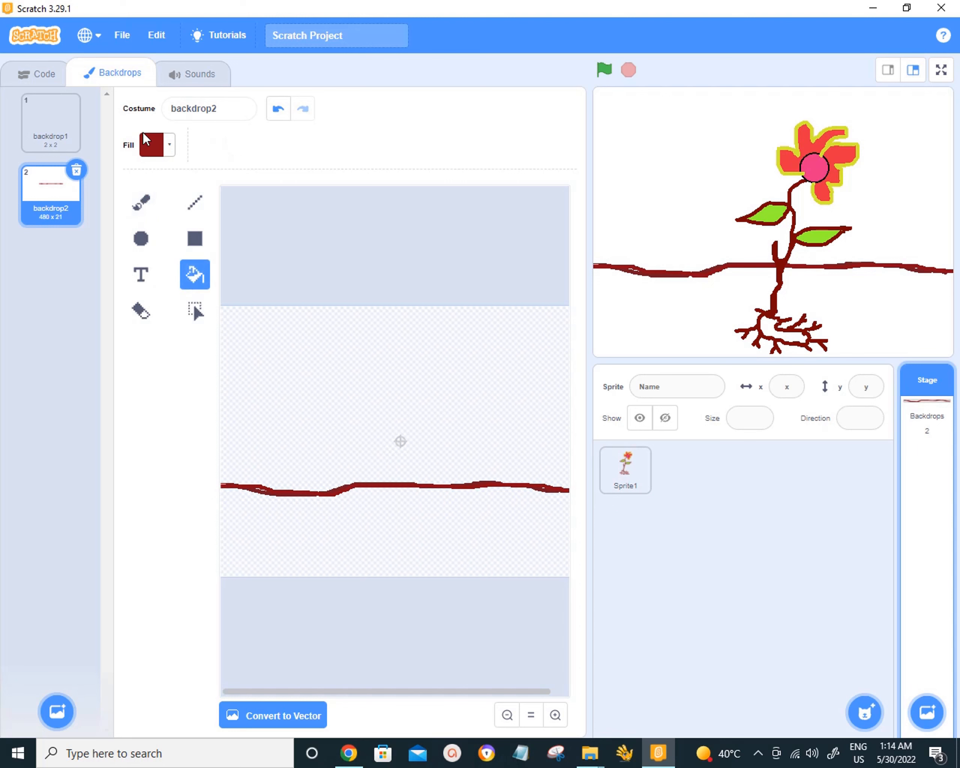
{"action": "left_click", "coordinate": [170, 149]}
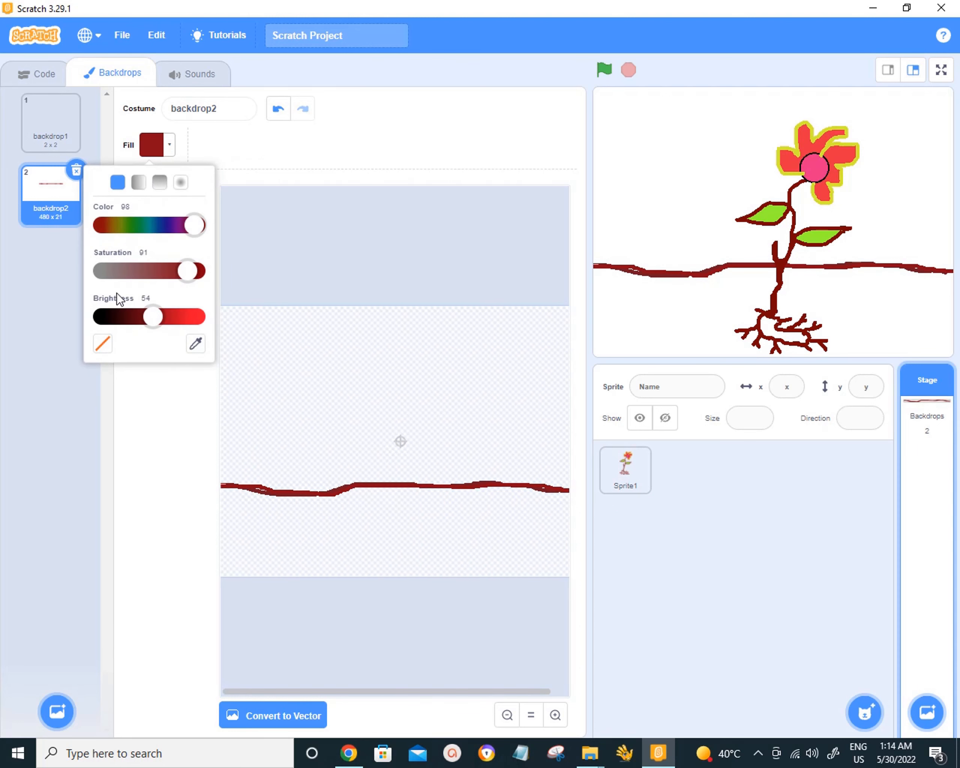
{"action": "left_click_drag", "start_coordinate": [157, 321], "coordinate": [115, 318]}
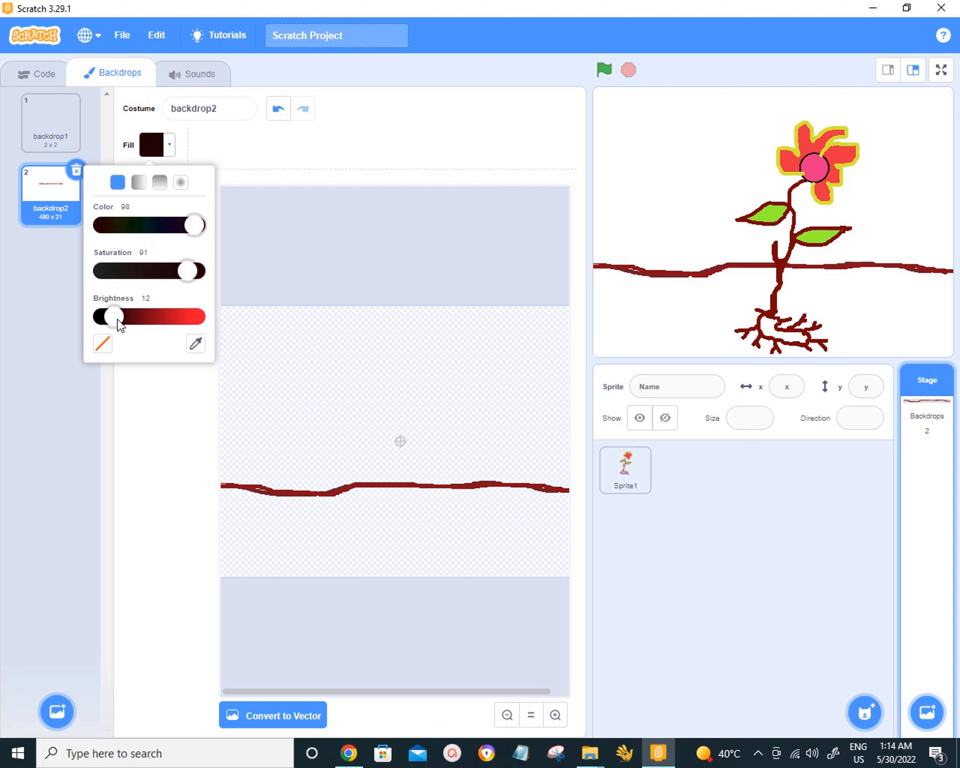
{"action": "left_click_drag", "start_coordinate": [198, 281], "coordinate": [155, 285]}
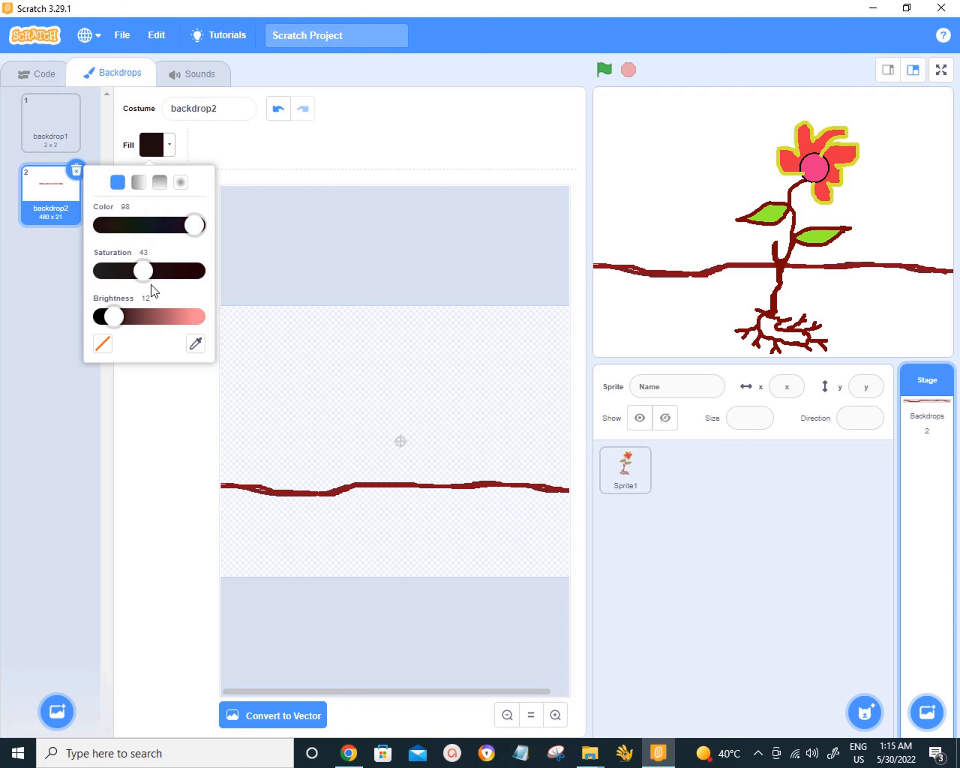
{"action": "left_click", "coordinate": [192, 317]}
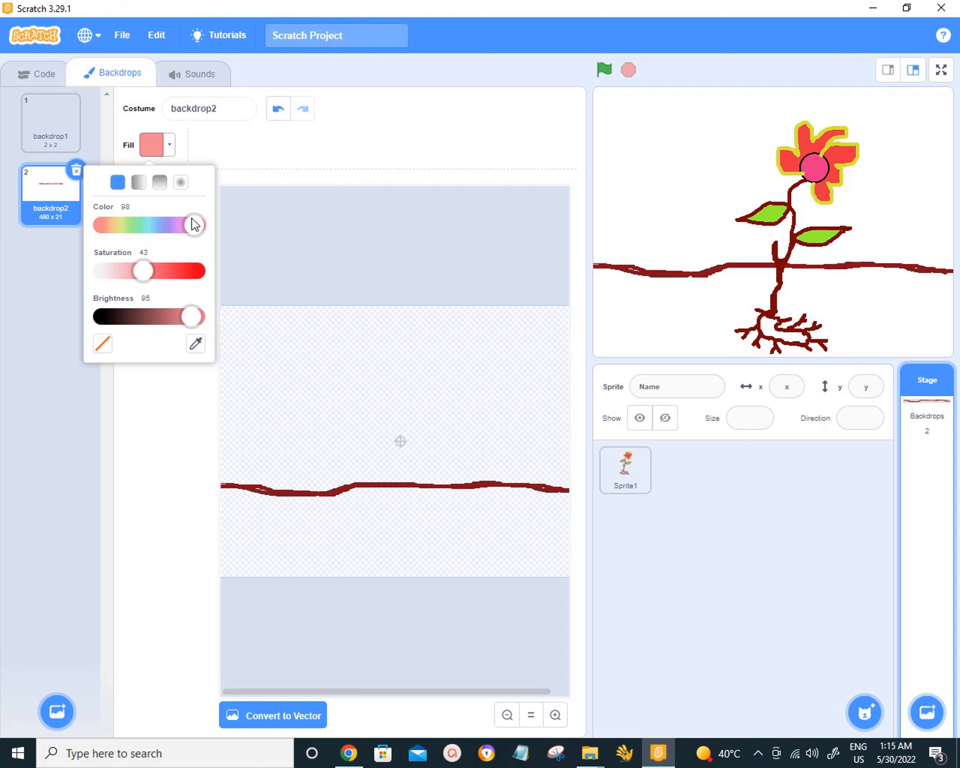
{"action": "mouse_move", "coordinate": [194, 224]}
{"action": "left_mouse_down"}
{"action": "mouse_move", "coordinate": [142, 237]}
{"action": "mouse_move", "coordinate": [206, 236]}
{"action": "left_mouse_up"}
{"action": "left_click", "coordinate": [199, 124]}
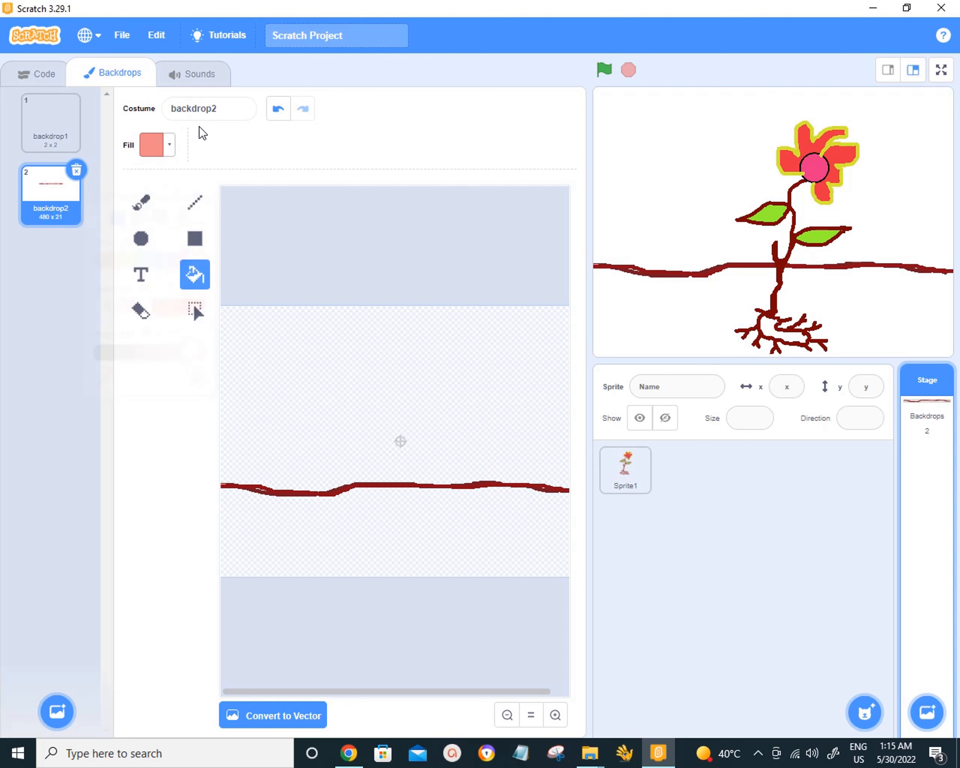
Fill the area below the ground line in backdrop2 with the salmon red and the area above it with pale turquoise.
{"action": "left_click", "coordinate": [306, 539]}
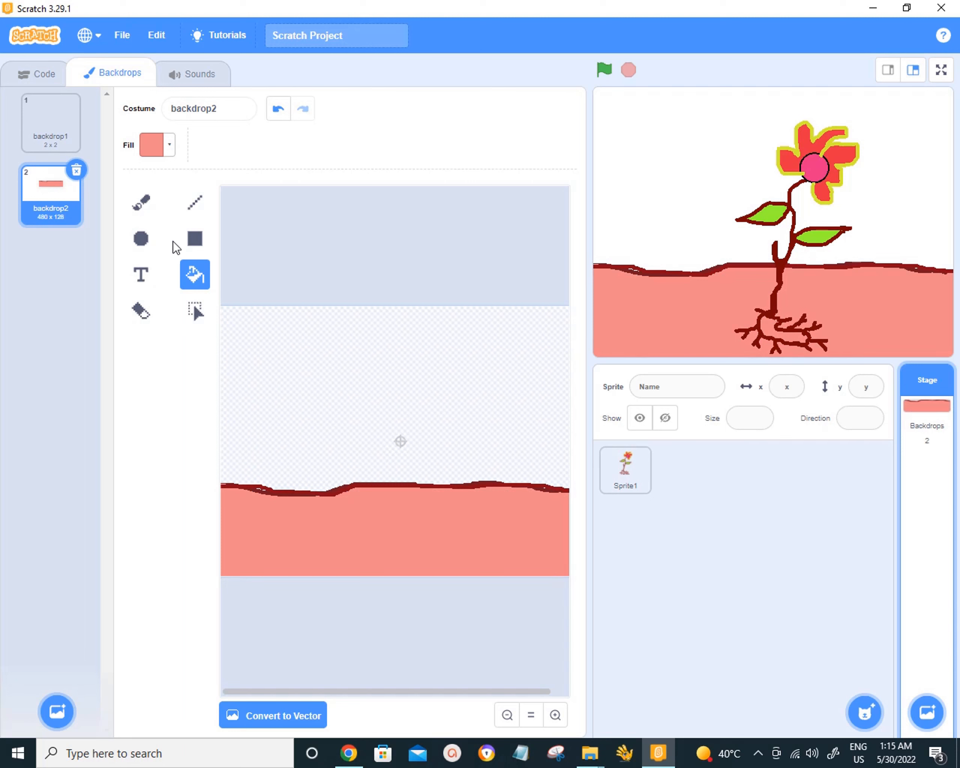
{"action": "left_click", "coordinate": [170, 146]}
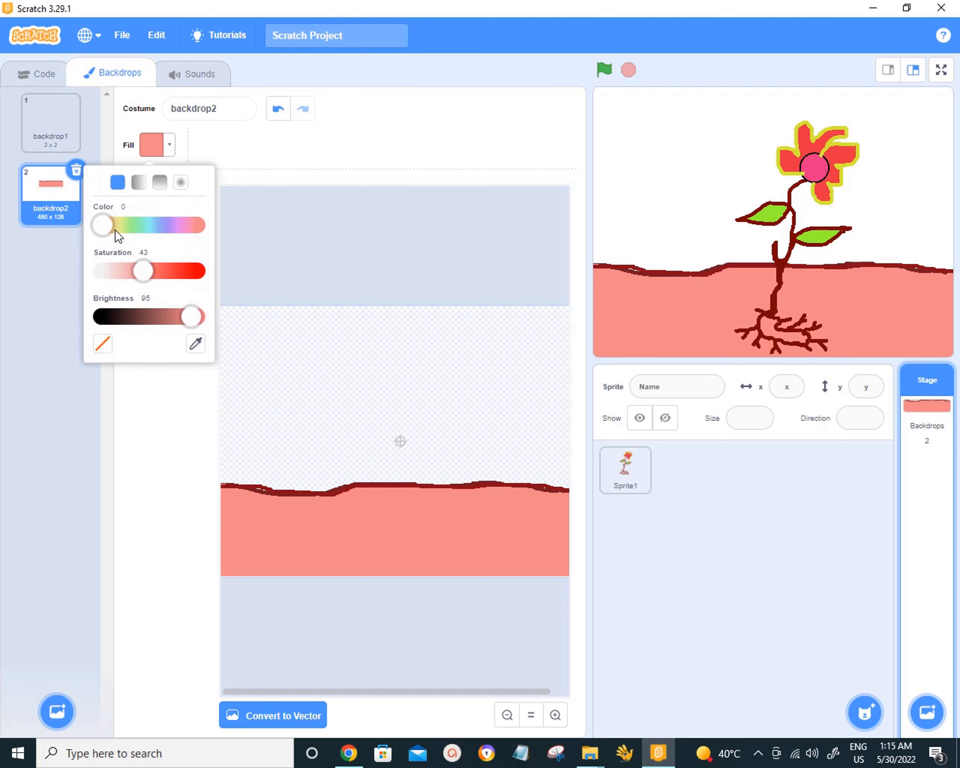
{"action": "left_click", "coordinate": [147, 225]}
{"action": "left_click_drag", "start_coordinate": [143, 278], "coordinate": [123, 283]}
{"action": "left_click", "coordinate": [223, 160]}
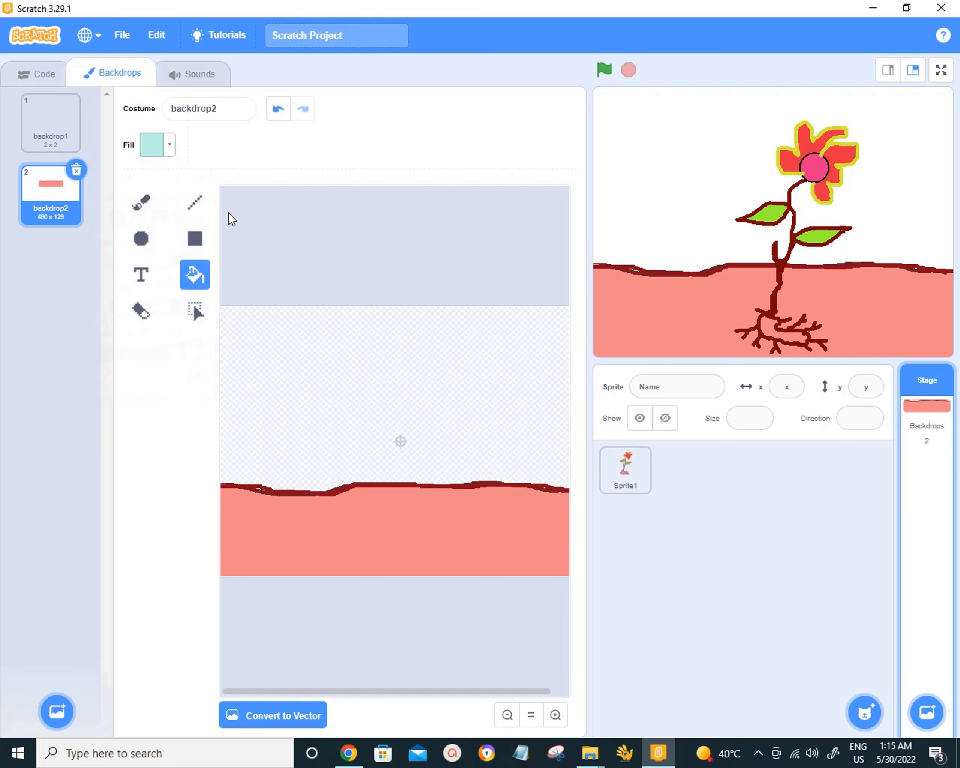
{"action": "left_click", "coordinate": [288, 401]}
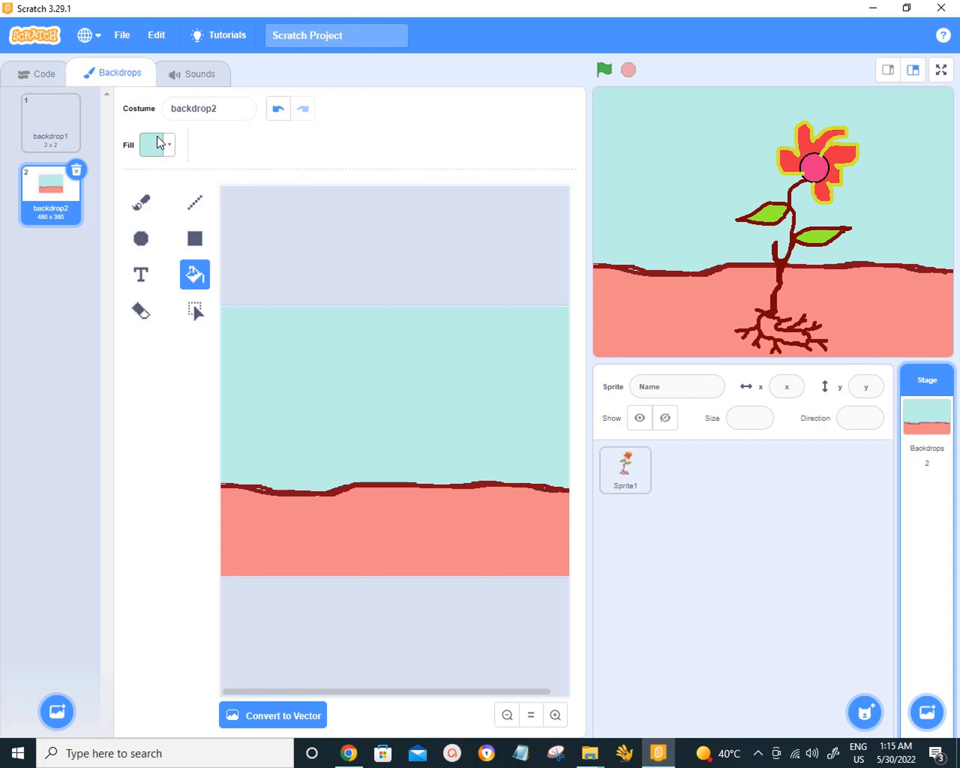
Start a script for Sprite1 that switches to the next costume when the green flag is clicked.
{"action": "left_click", "coordinate": [39, 73]}
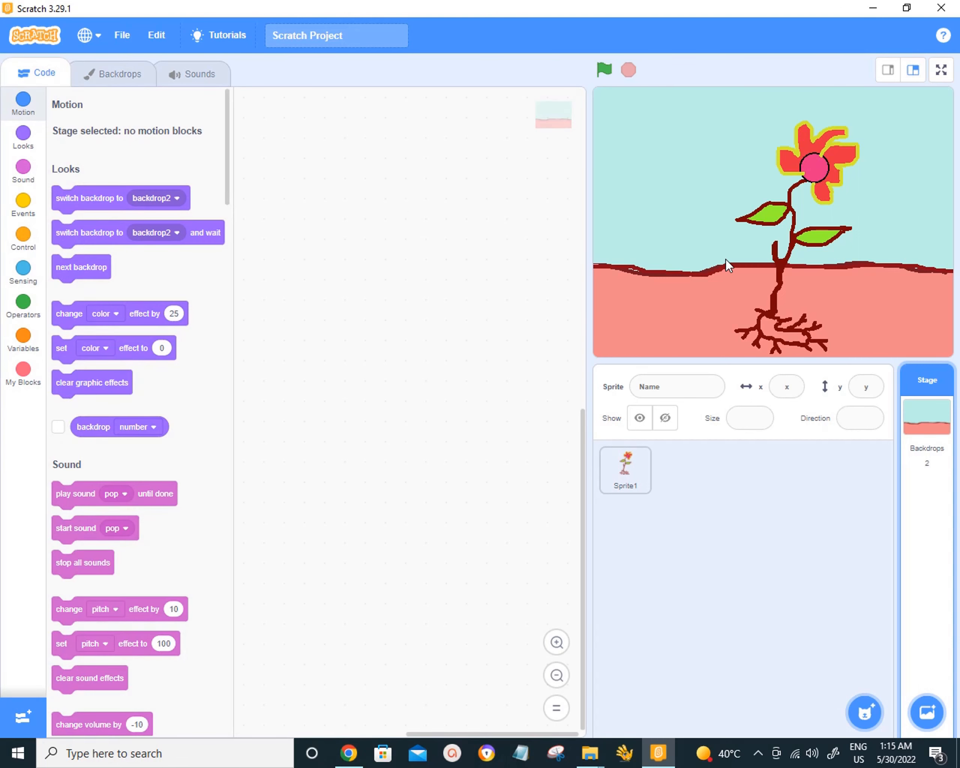
{"action": "left_click", "coordinate": [632, 481]}
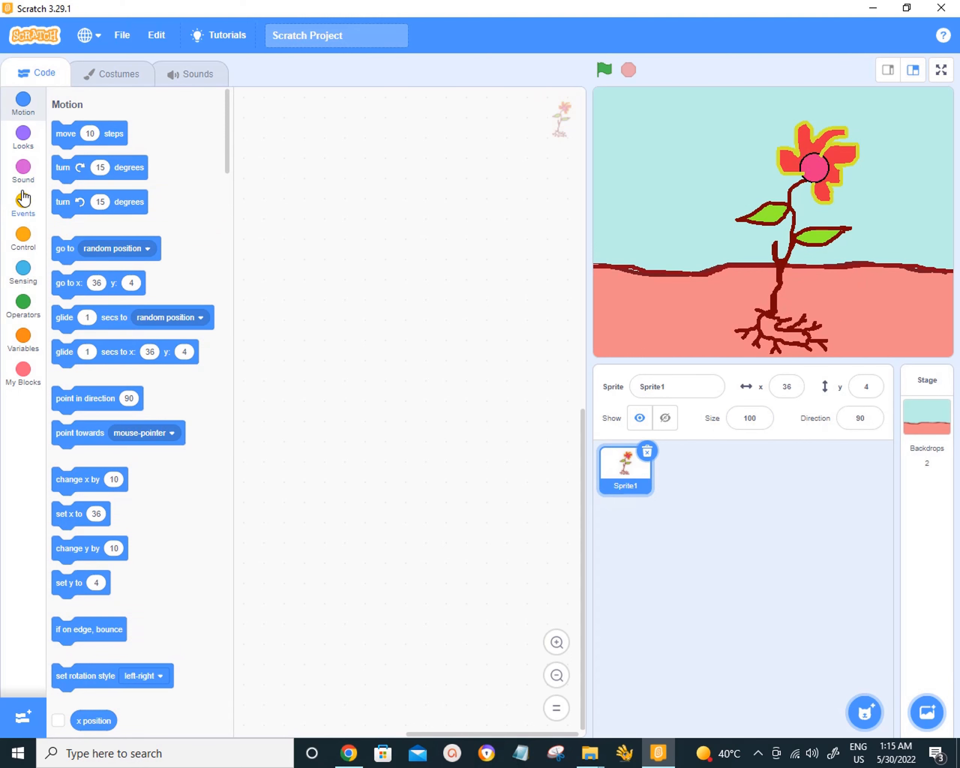
{"action": "left_click", "coordinate": [23, 204]}
{"action": "left_click_drag", "start_coordinate": [64, 135], "coordinate": [365, 161]}
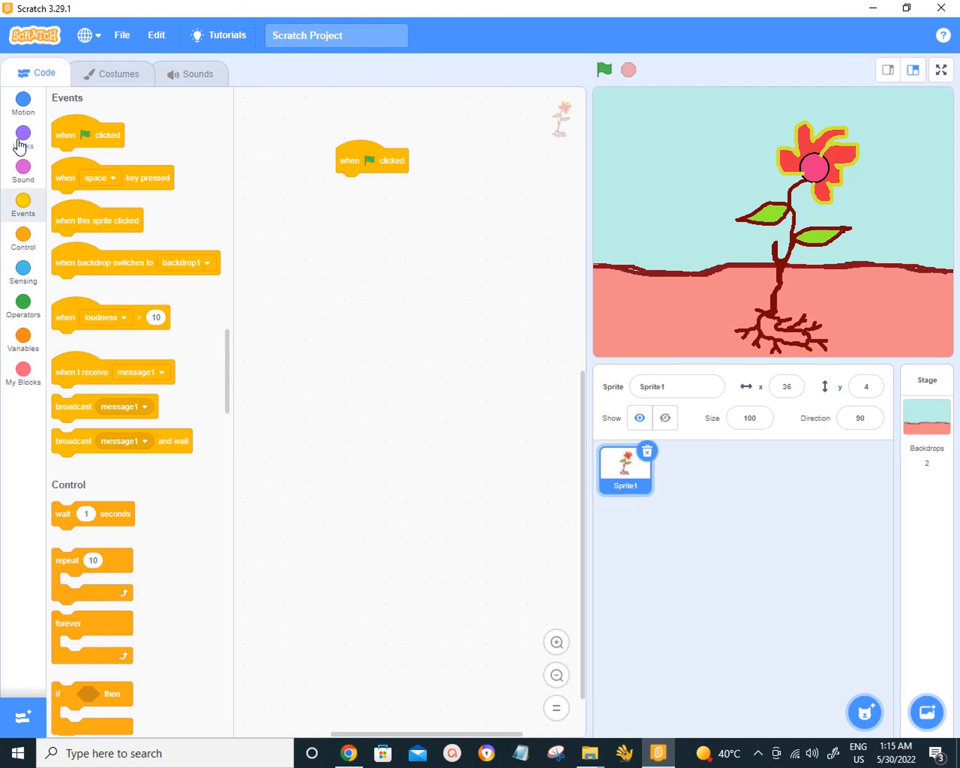
{"action": "left_click", "coordinate": [9, 148]}
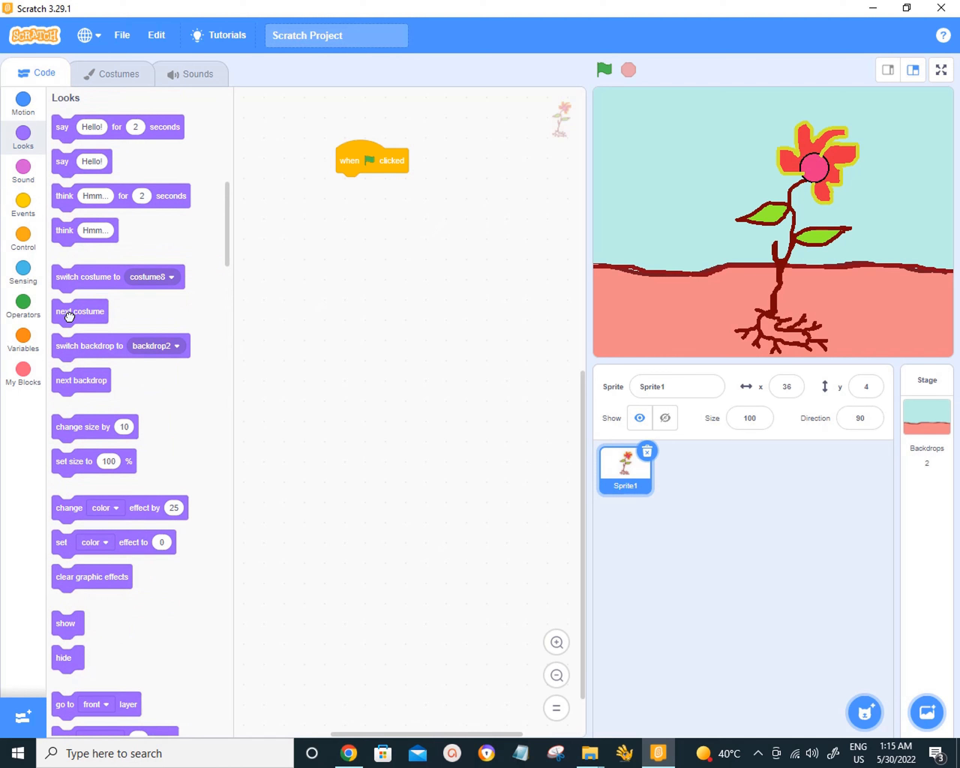
{"action": "left_click_drag", "start_coordinate": [66, 313], "coordinate": [340, 205]}
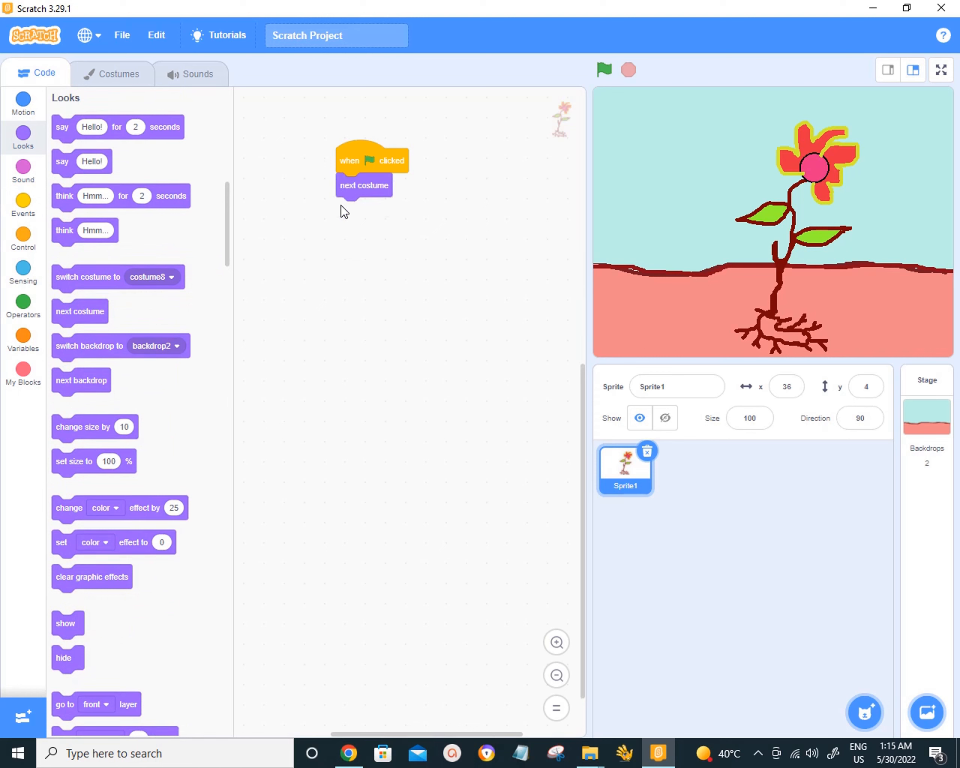
Run the script repeatedly to go through the plant's growth costumes on the stage.
{"action": "left_click", "coordinate": [604, 70]}
{"action": "left_click", "coordinate": [604, 69]}
{"action": "left_click", "coordinate": [604, 70]}
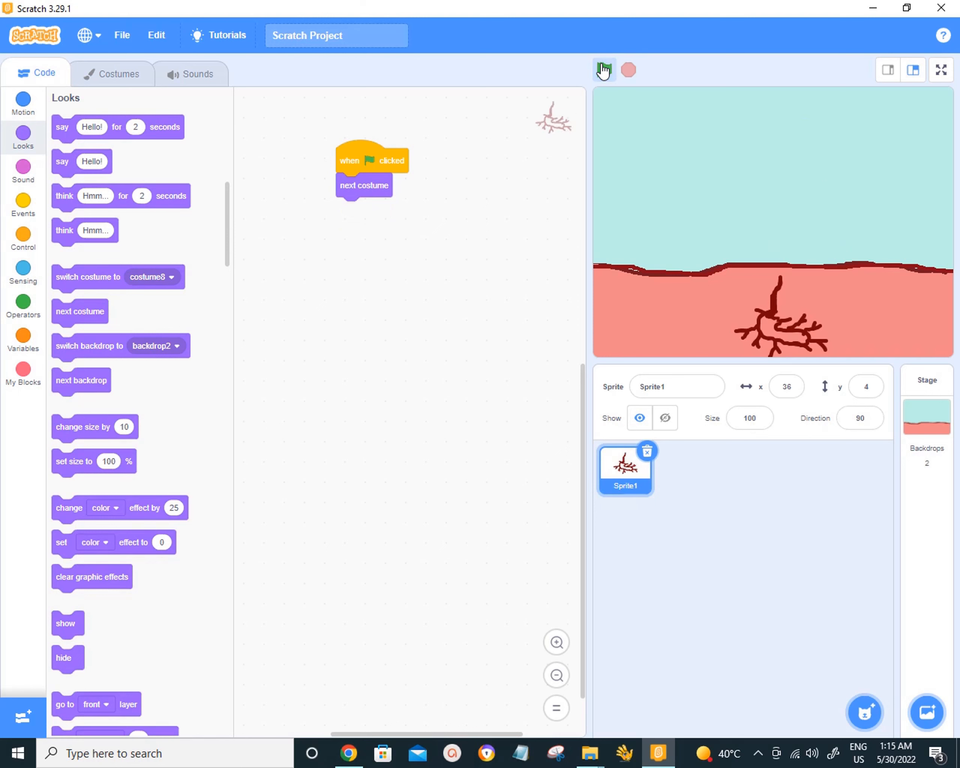
{"action": "left_click", "coordinate": [604, 70]}
{"action": "left_click", "coordinate": [603, 70]}
{"action": "left_click", "coordinate": [604, 69]}
{"action": "left_click", "coordinate": [604, 69]}
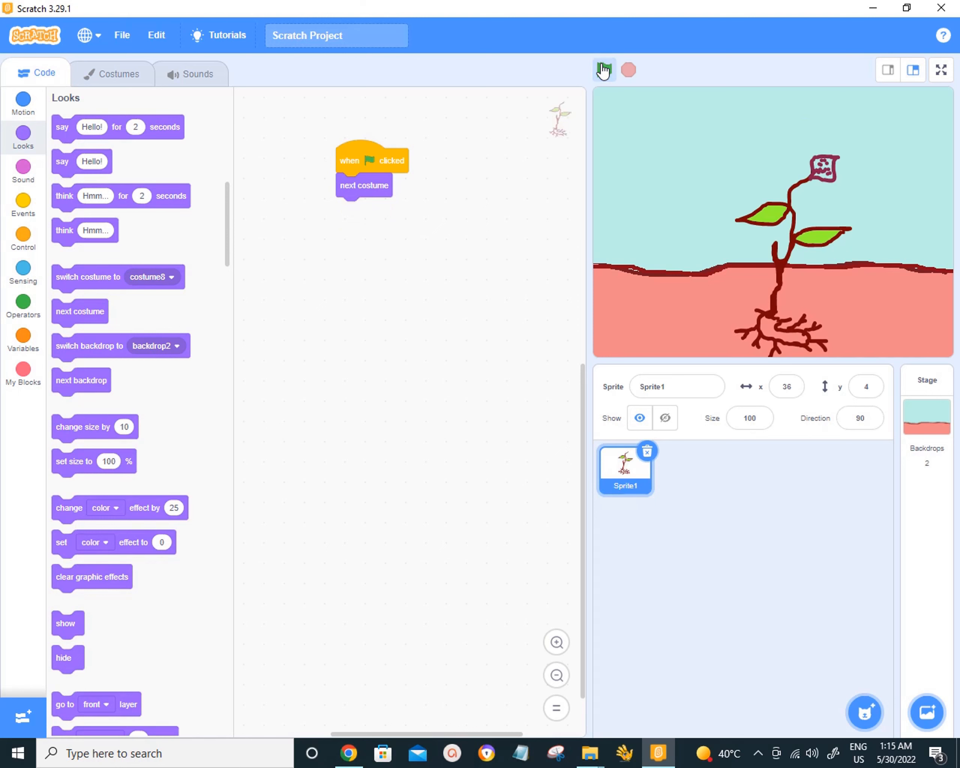
{"action": "left_click", "coordinate": [604, 70]}
{"action": "left_click", "coordinate": [603, 69]}
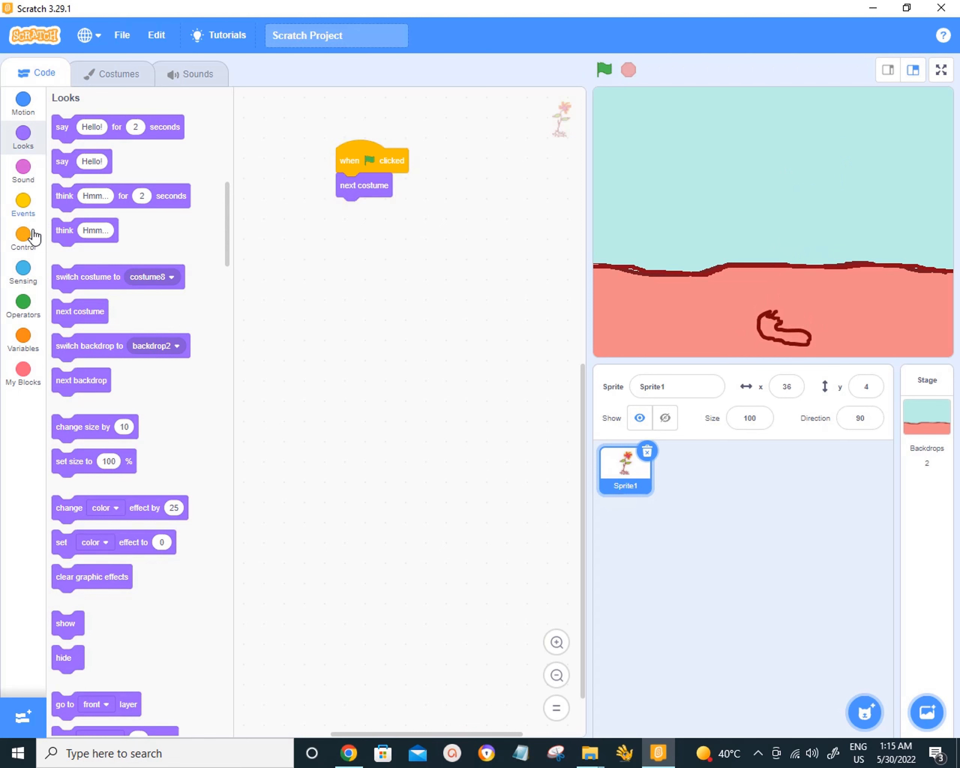
Wrap the next costume block in a forever loop, then test-run the script and stop it.
{"action": "left_click", "coordinate": [24, 201]}
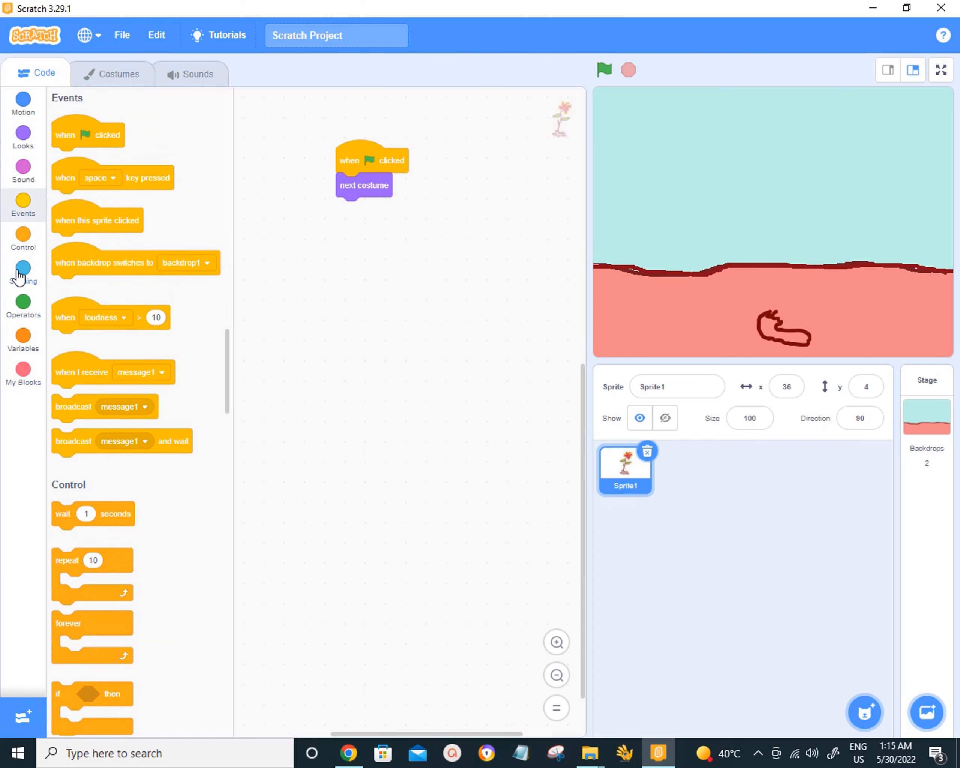
{"action": "left_click", "coordinate": [20, 243]}
{"action": "left_click_drag", "start_coordinate": [64, 236], "coordinate": [351, 190]}
{"action": "left_click", "coordinate": [605, 70]}
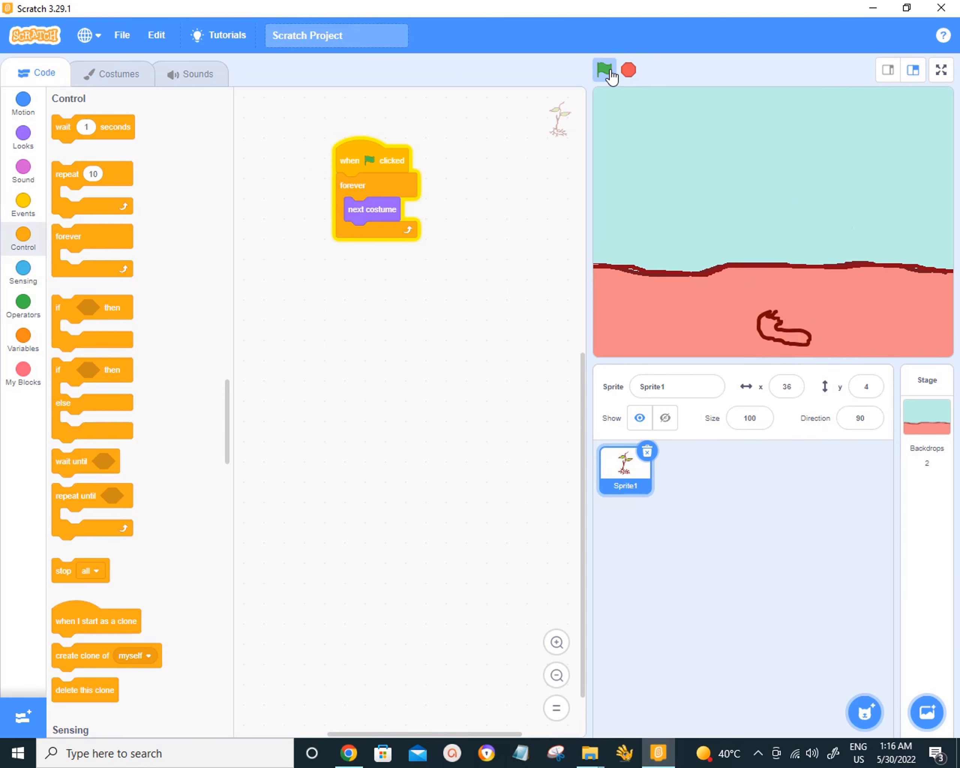
{"action": "left_click", "coordinate": [629, 71]}
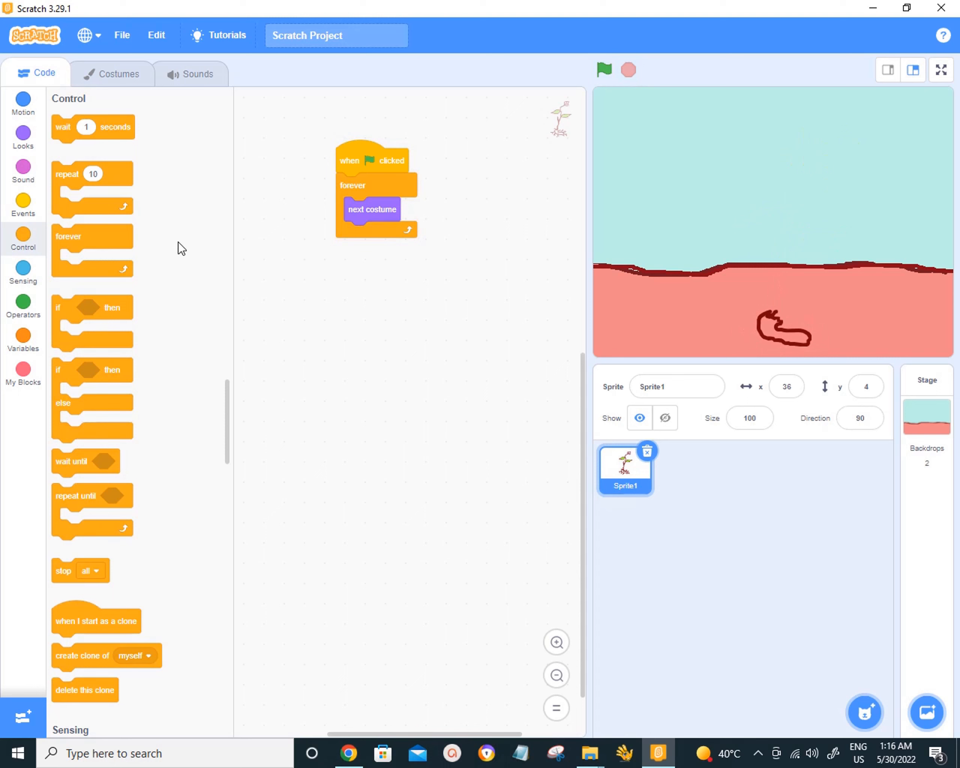
Add a 1-second wait after next costume inside the forever loop and run the animation in full screen.
{"action": "left_click", "coordinate": [21, 135]}
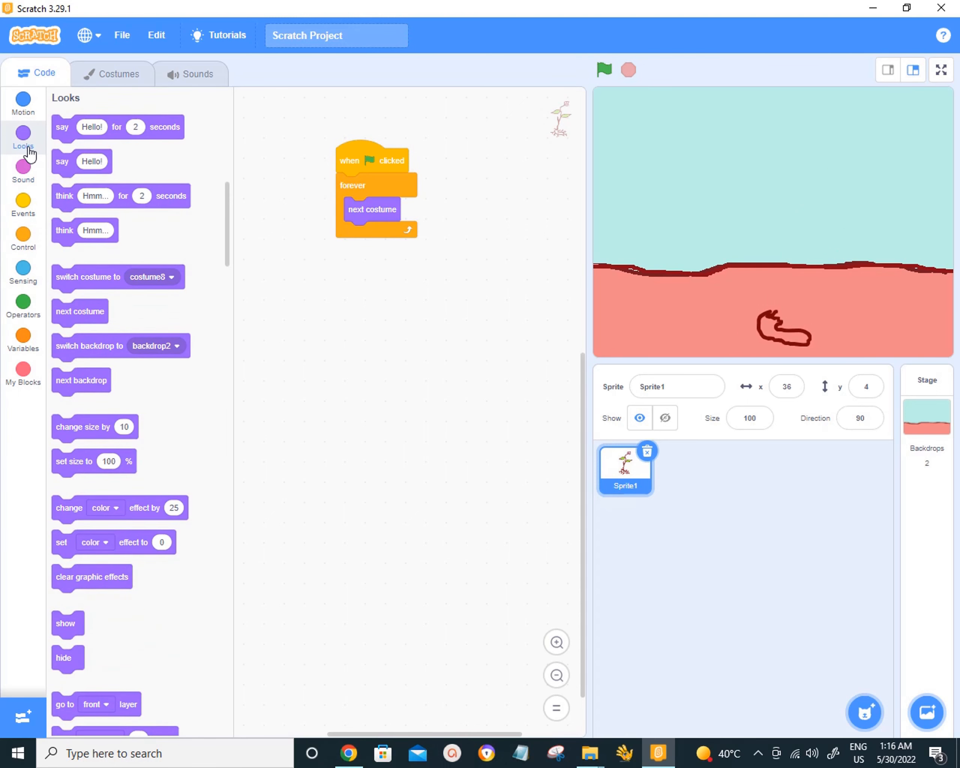
{"action": "left_click", "coordinate": [23, 237]}
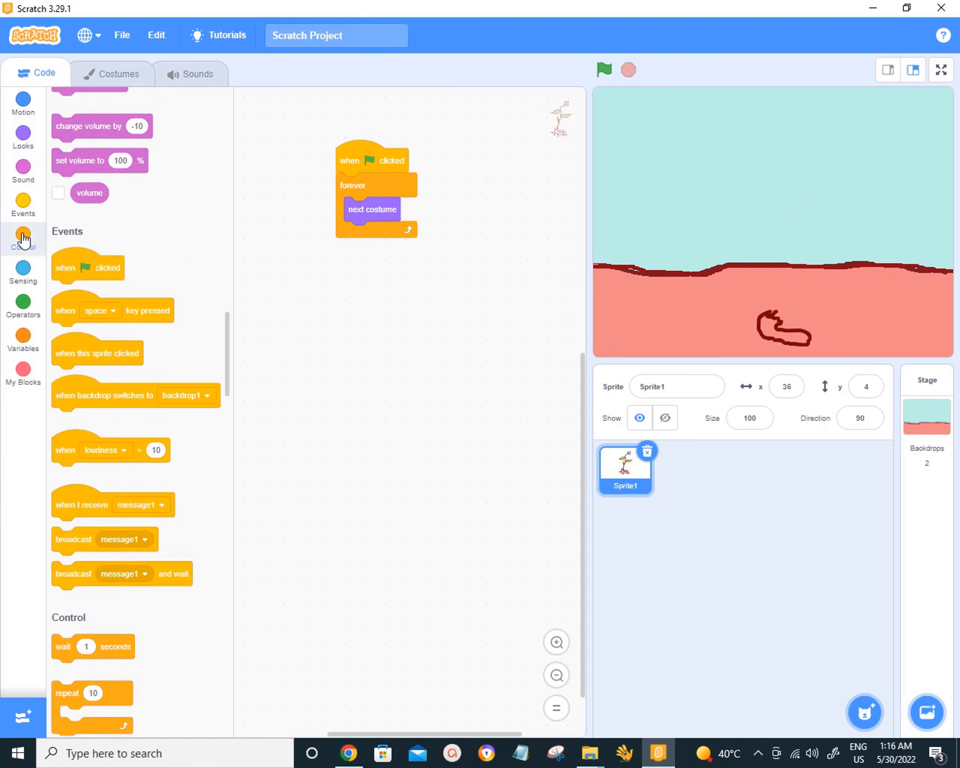
{"action": "left_click_drag", "start_coordinate": [65, 130], "coordinate": [365, 244]}
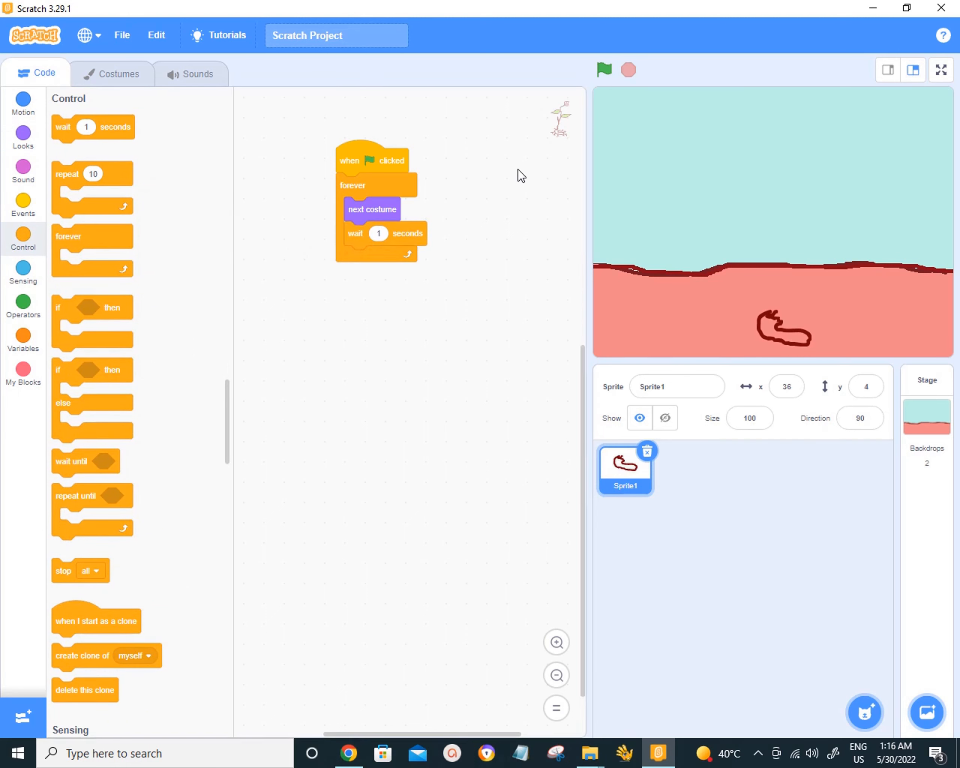
{"action": "left_click", "coordinate": [605, 70]}
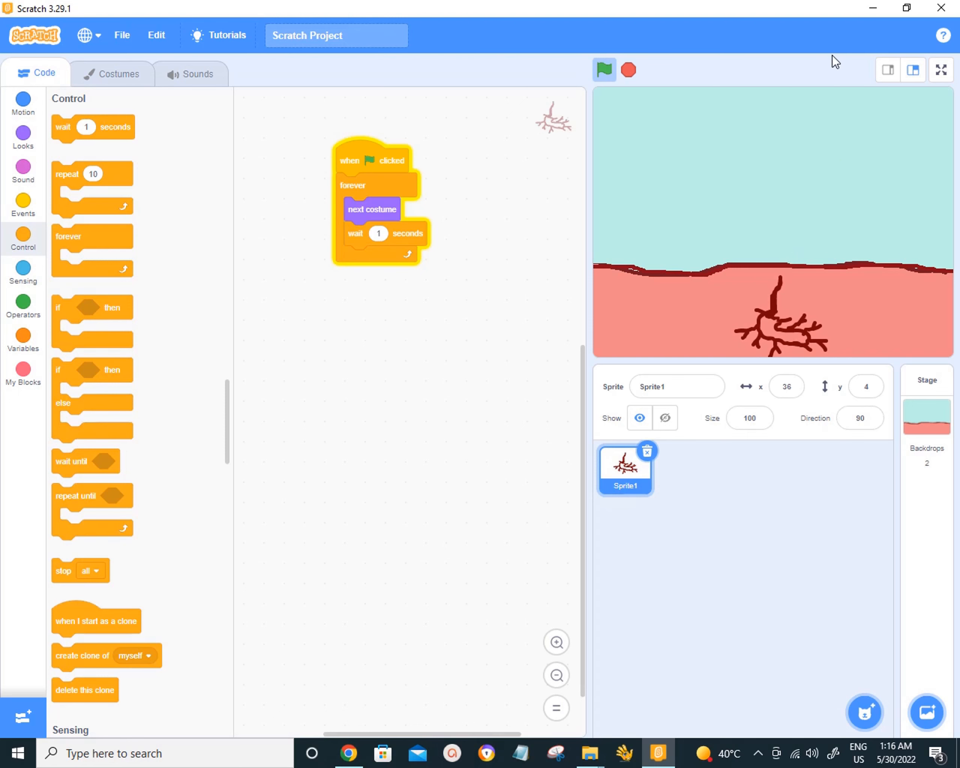
{"action": "left_click", "coordinate": [940, 72]}
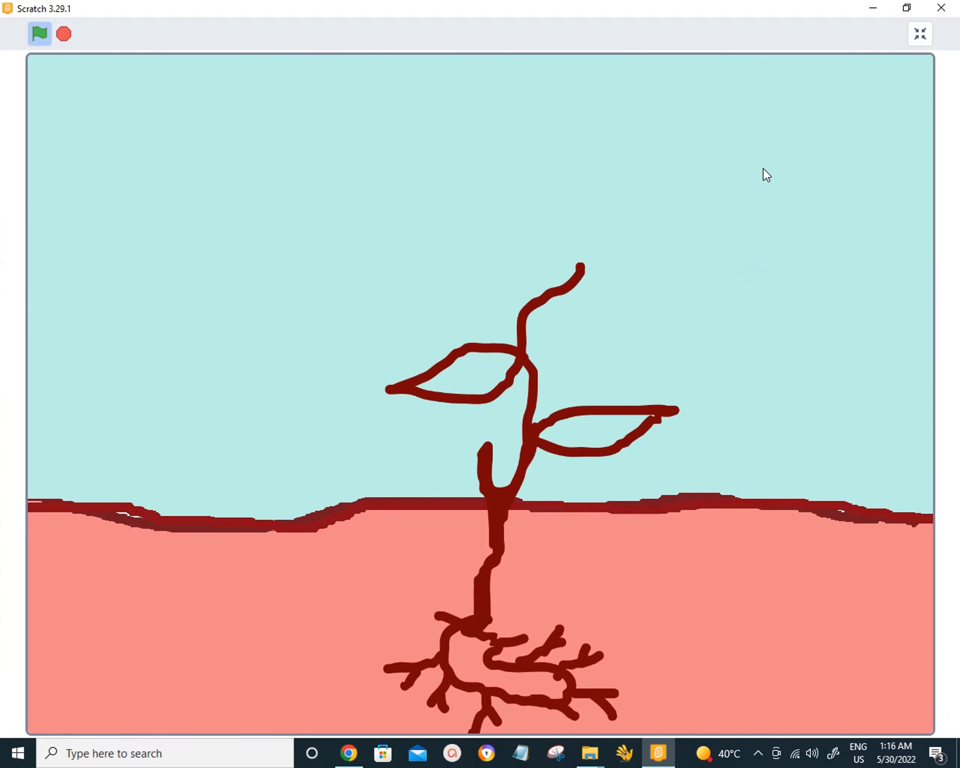